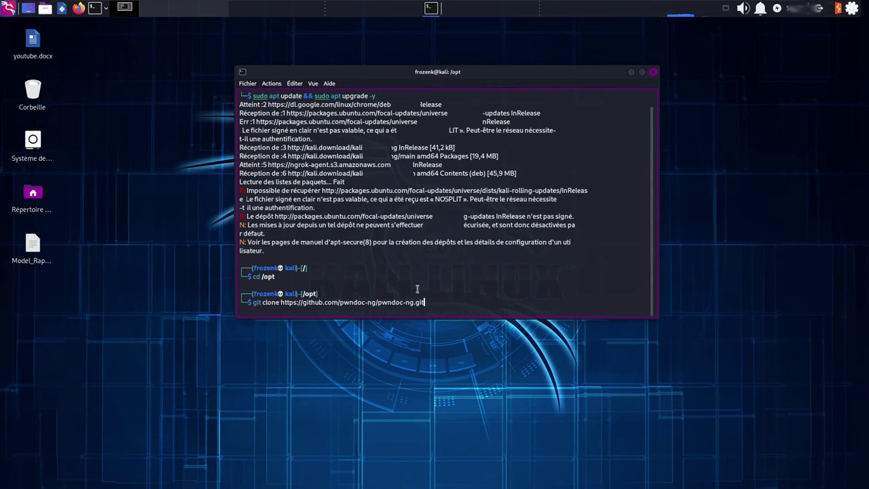
Clone the pwndoc-ng repository into /opt, rerunning the command with sudo
{"action": "key", "text": "Return"}
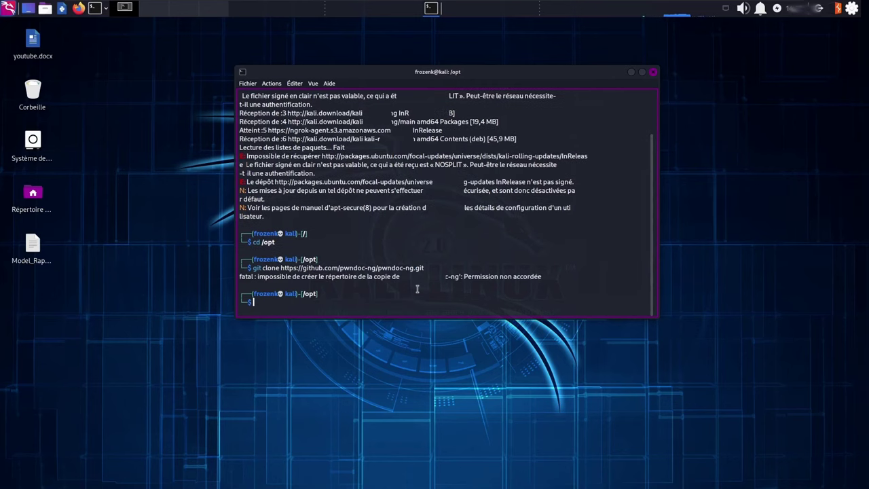
{"action": "key", "text": "Up"}
{"action": "key", "text": "Home"}
{"action": "type", "text": "sudo"}
{"action": "key", "text": "Return"}
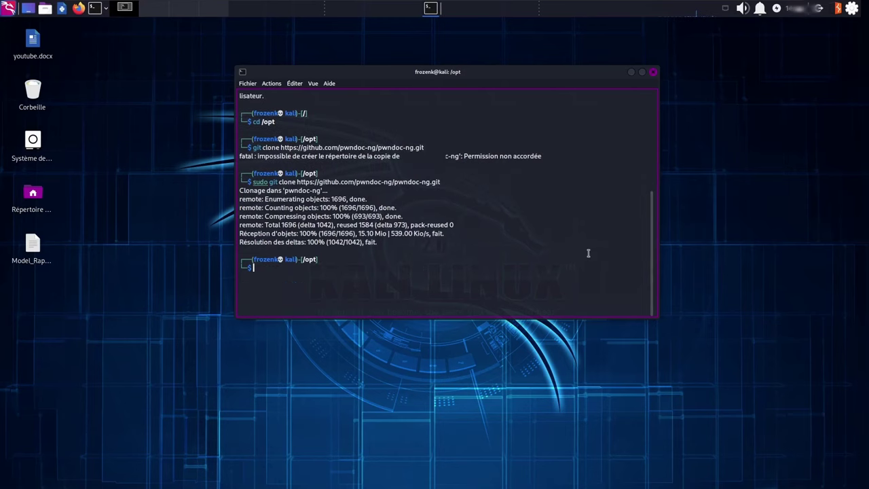
Change into the pwndoc-ng directory using tab completion
{"action": "type", "text": "cd"}
{"action": "key", "text": "Tab"}
{"action": "key", "text": "Tab"}
{"action": "key", "text": "Tab"}
{"action": "key", "text": "Tab"}
{"action": "key", "text": "Tab"}
{"action": "key", "text": "Tab"}
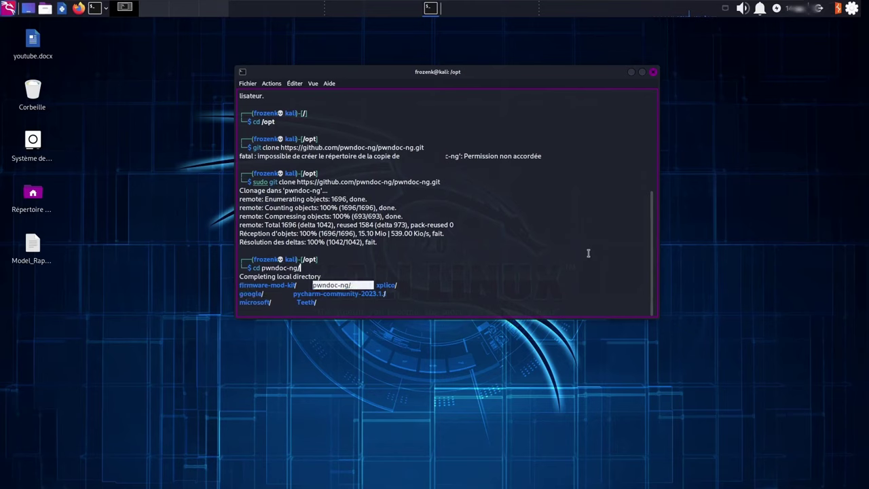
{"action": "key", "text": "Up"}
{"action": "key", "text": "Return"}
{"action": "key", "text": "Return"}
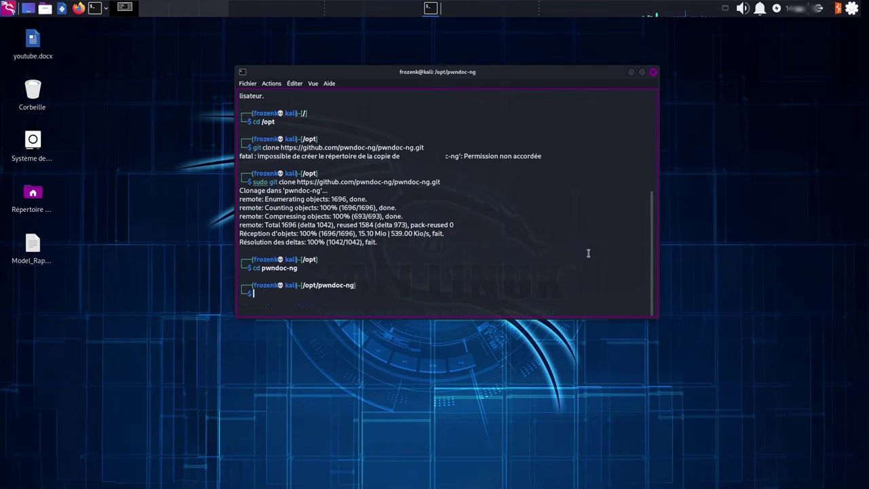
Build and start the containers with sudo docker-compose up -d --build
{"action": "type", "text": "docker-compose up -d --build"}
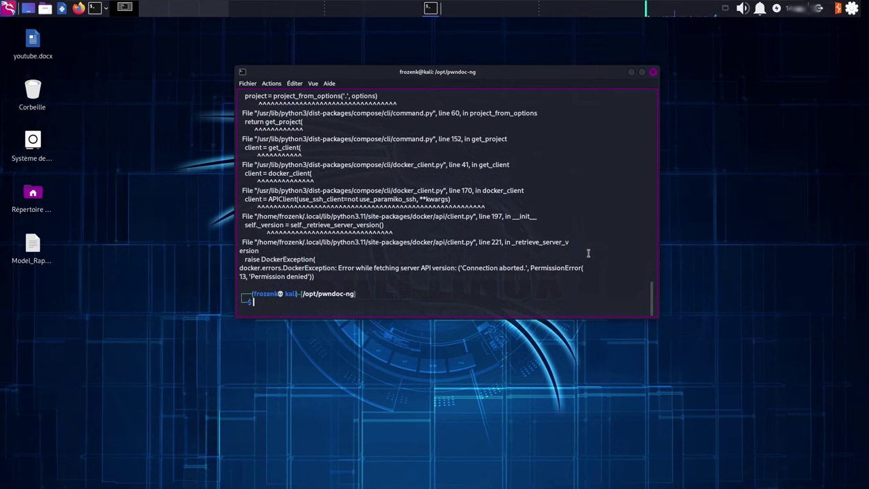
{"action": "key", "text": "Up"}
{"action": "key", "text": "Left"}
{"action": "key", "text": "Left"}
{"action": "key", "text": "Left"}
{"action": "key", "text": "Left"}
{"action": "key", "text": "Left"}
{"action": "key", "text": "Left"}
{"action": "key", "text": "Left"}
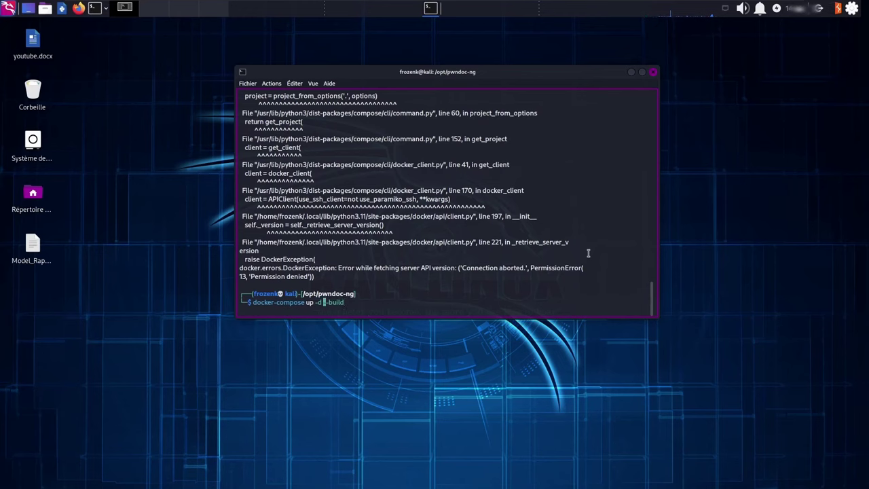
{"action": "type", "text": "sudo"}
{"action": "key", "text": "Return"}
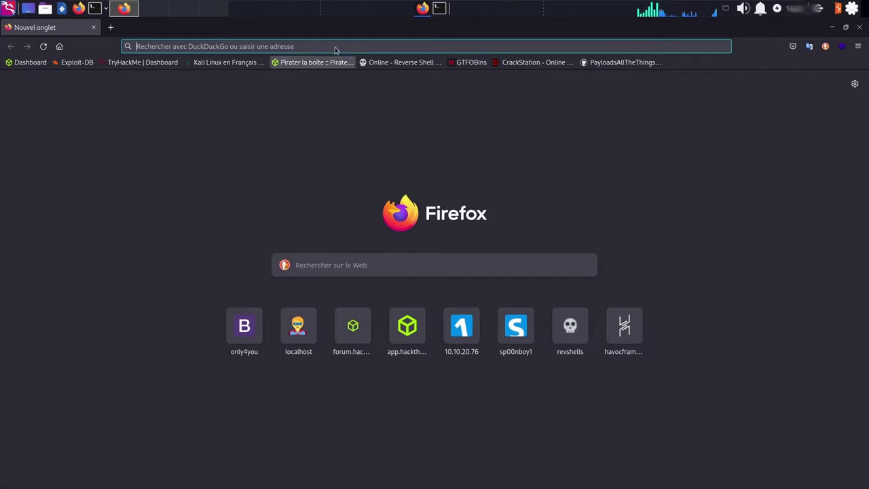
{"action": "left_click", "coordinate": [335, 46]}
{"action": "type", "text": "https://localhost:8443"}
{"action": "left_click_drag", "start_coordinate": [190, 46], "coordinate": [235, 48]}
{"action": "left_click", "coordinate": [238, 47]}
{"action": "key", "text": "Return"}
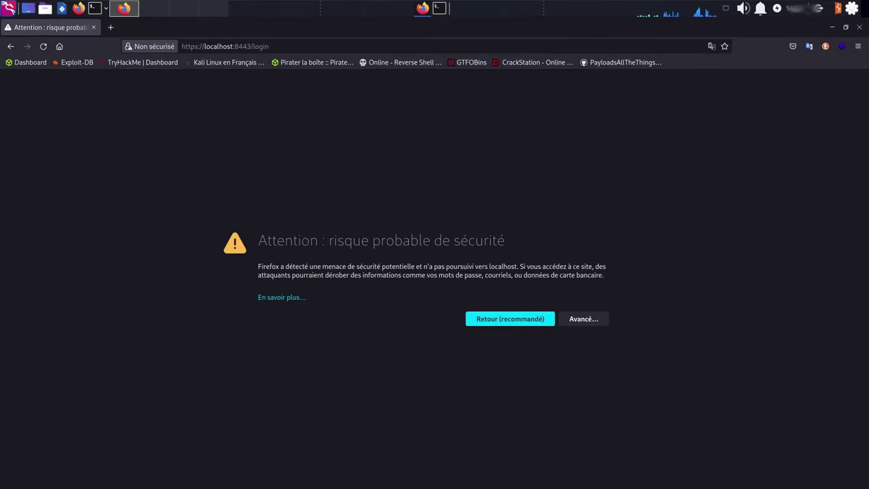
{"action": "left_click", "coordinate": [582, 323]}
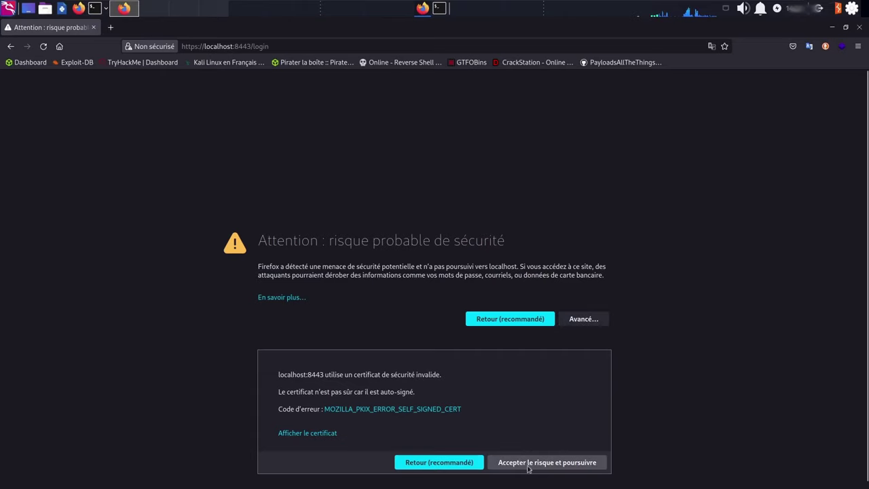
{"action": "left_click", "coordinate": [561, 462]}
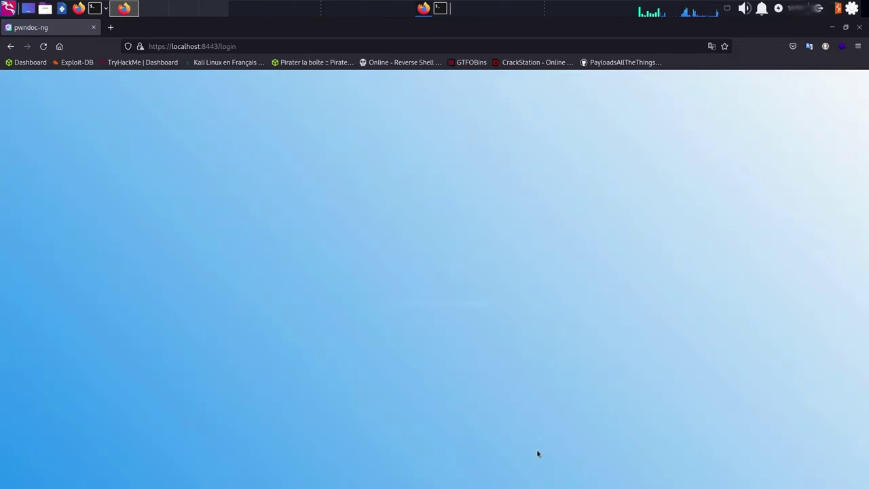
Register the first user with a username, first name and password
{"action": "left_click", "coordinate": [631, 289]}
{"action": "left_click", "coordinate": [448, 249]}
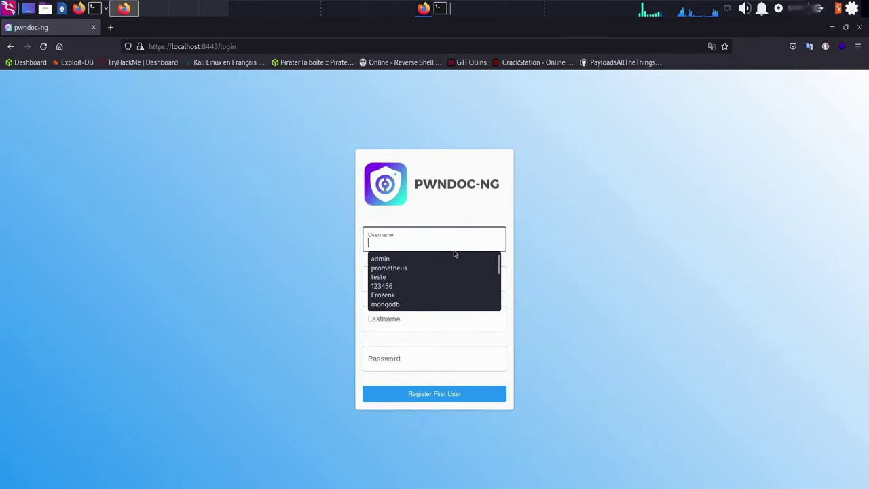
{"action": "type", "text": "Moi"}
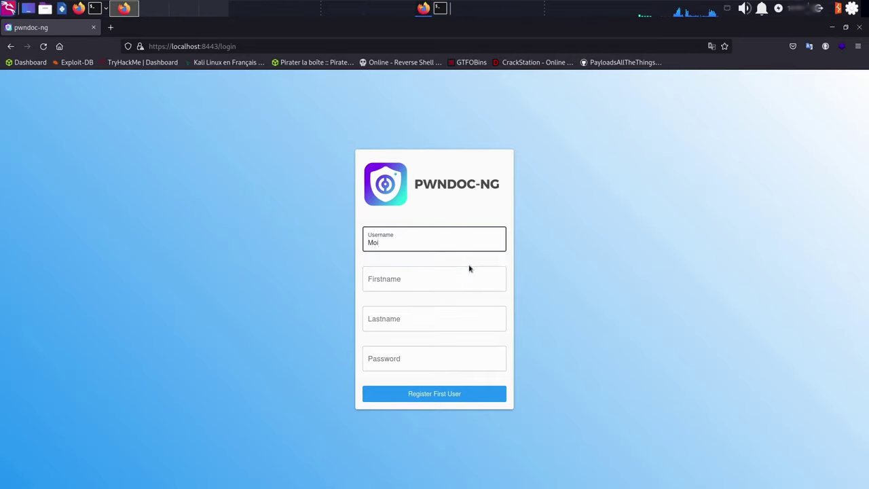
{"action": "key", "text": "Tab"}
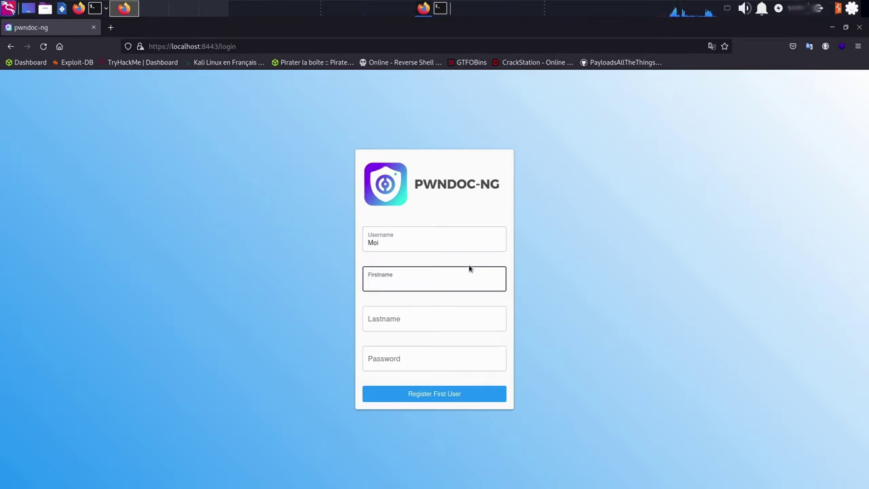
{"action": "type", "text": "Froz"}
{"action": "key", "text": "Tab"}
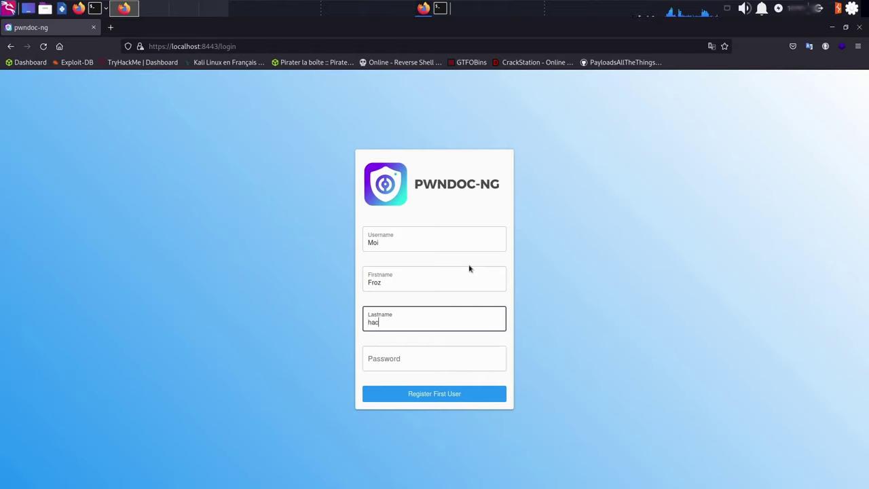
{"action": "key", "text": "Tab"}
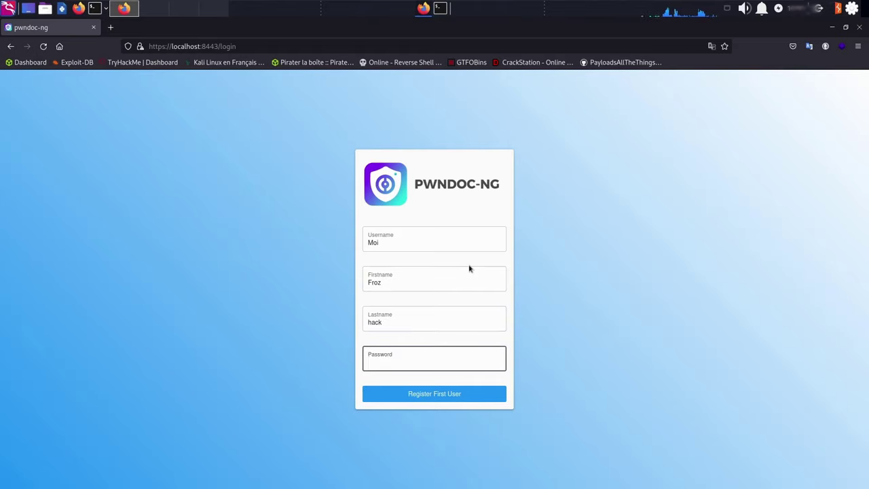
{"action": "type", "text": "********"}
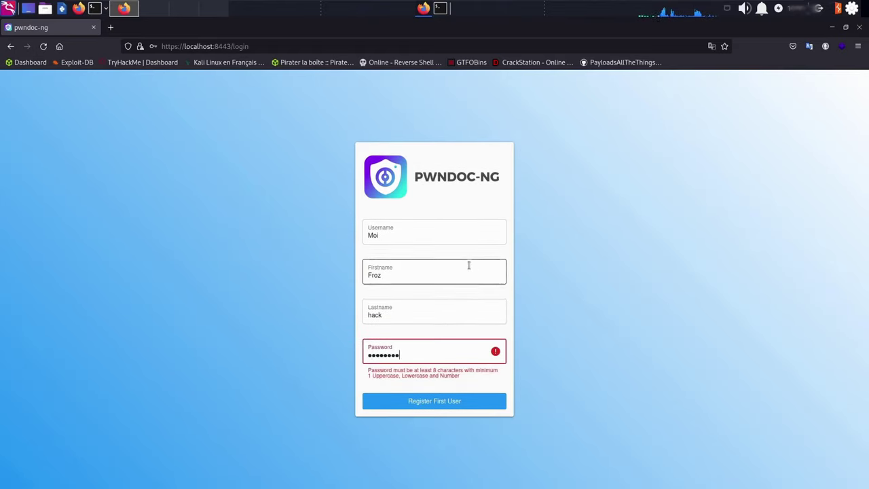
{"action": "type", "text": "**"}
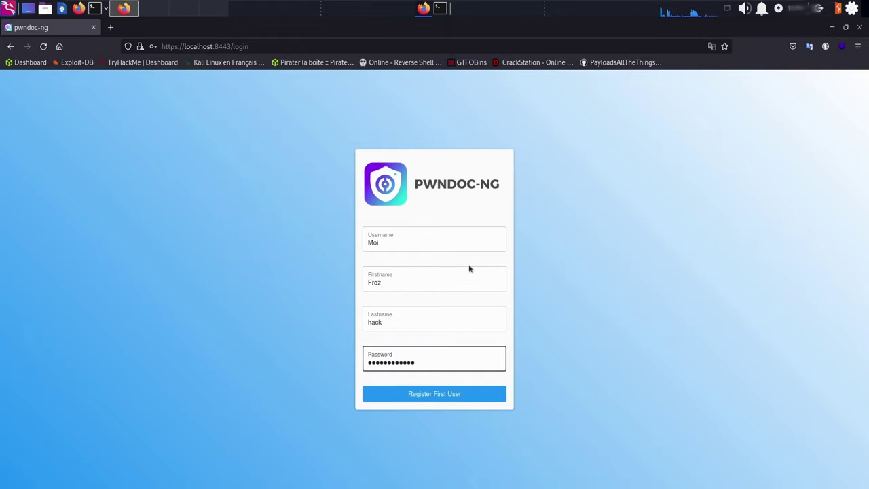
{"action": "left_click", "coordinate": [445, 395]}
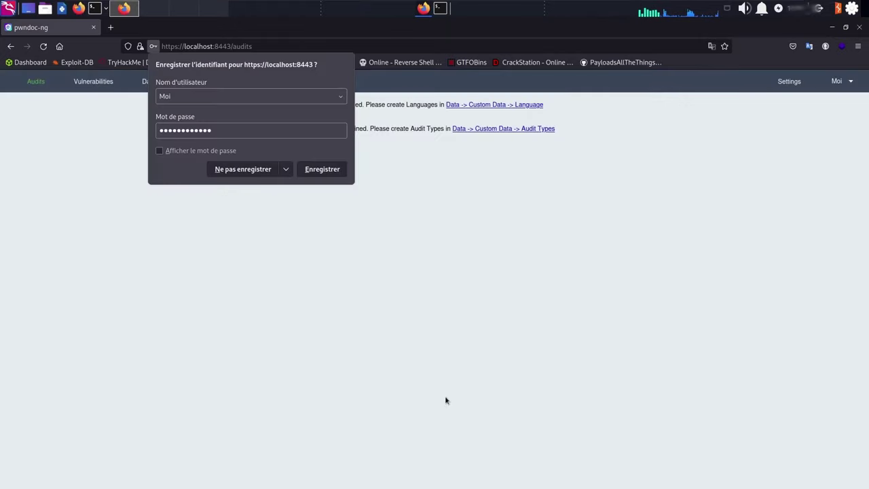
Decline the login save, add language Francais with locale FR, then go to Templates
{"action": "left_click", "coordinate": [268, 170]}
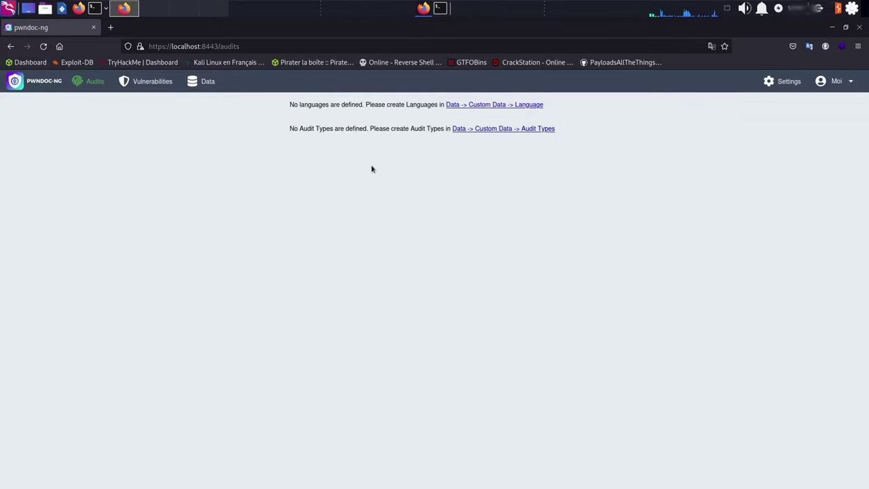
{"action": "left_click", "coordinate": [485, 106]}
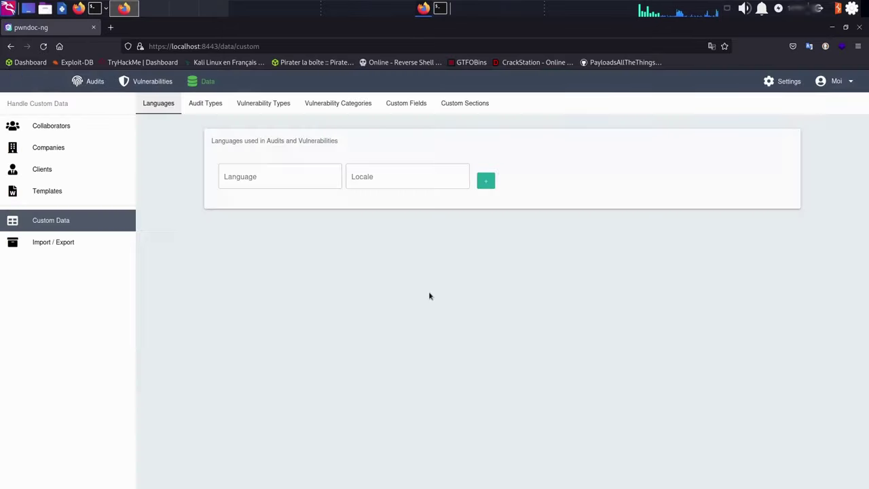
{"action": "left_click", "coordinate": [306, 177]}
{"action": "type", "text": "Francais"}
{"action": "left_click", "coordinate": [407, 176]}
{"action": "type", "text": "FR"}
{"action": "left_click", "coordinate": [485, 180]}
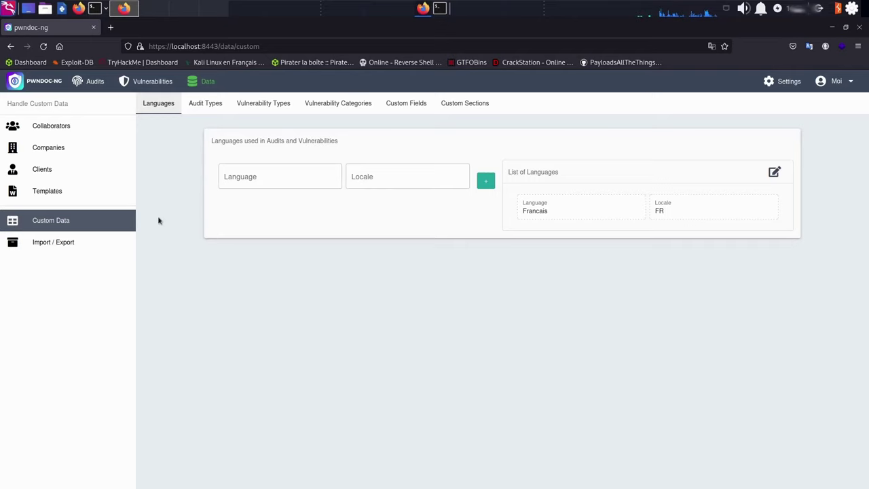
{"action": "left_click", "coordinate": [56, 192]}
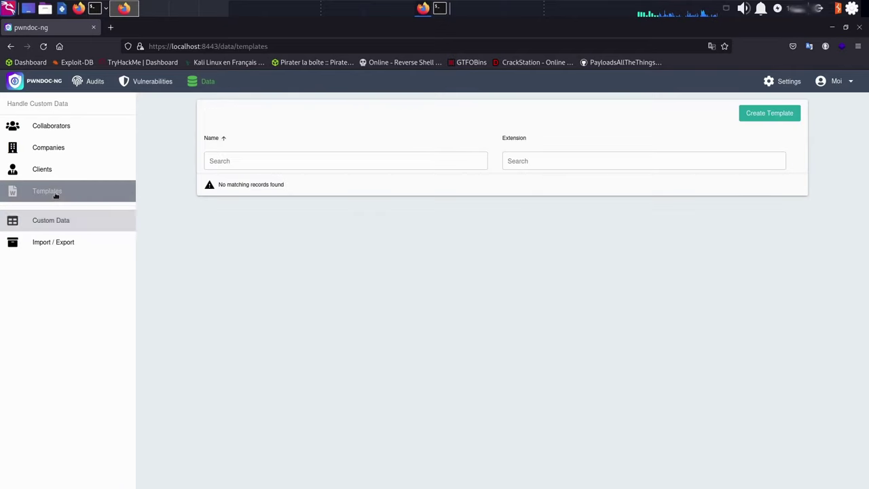
Create a template named Writeup from the desktop file youtube.docx
{"action": "left_click", "coordinate": [264, 161]}
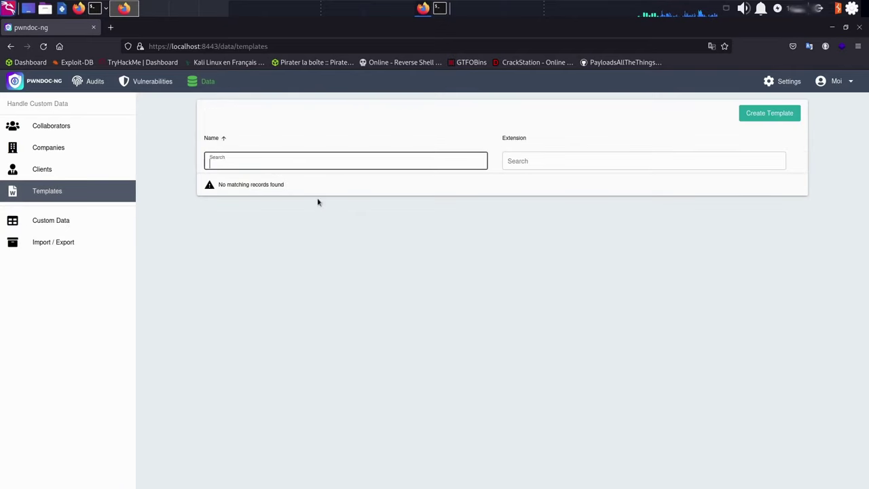
{"action": "left_click", "coordinate": [768, 113]}
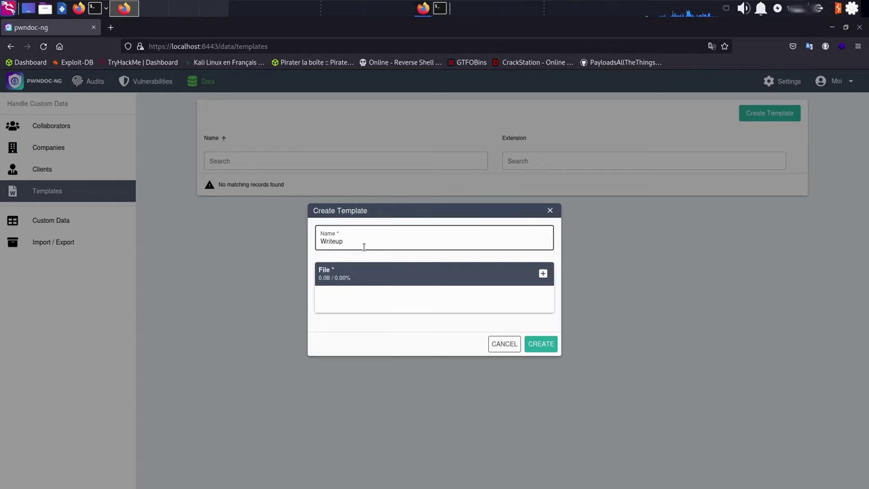
{"action": "left_click", "coordinate": [542, 274]}
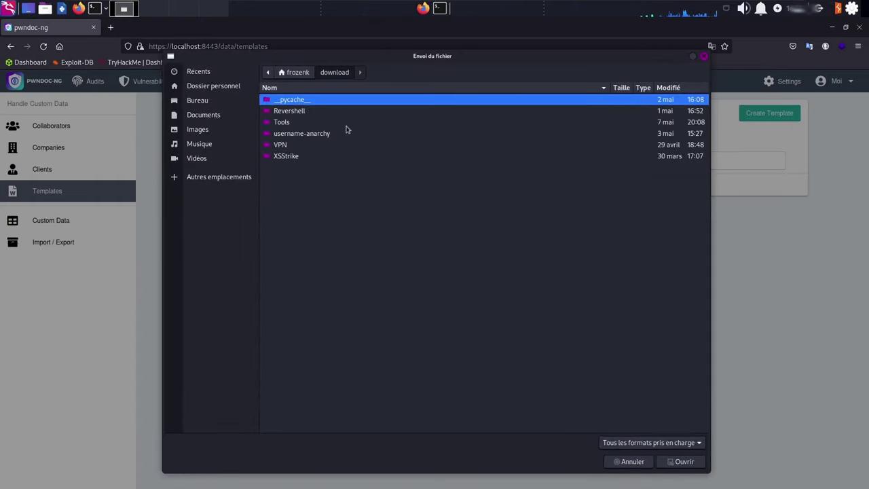
{"action": "left_click", "coordinate": [223, 100]}
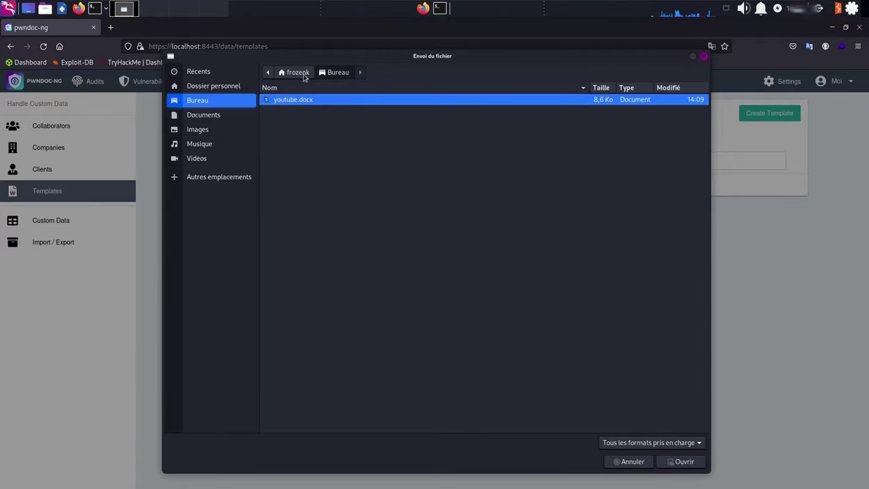
{"action": "left_click", "coordinate": [685, 462]}
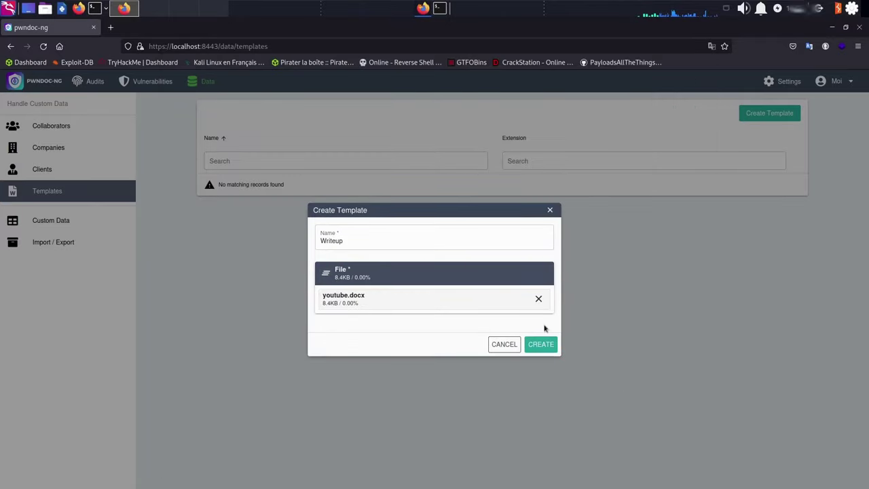
{"action": "left_click", "coordinate": [543, 344]}
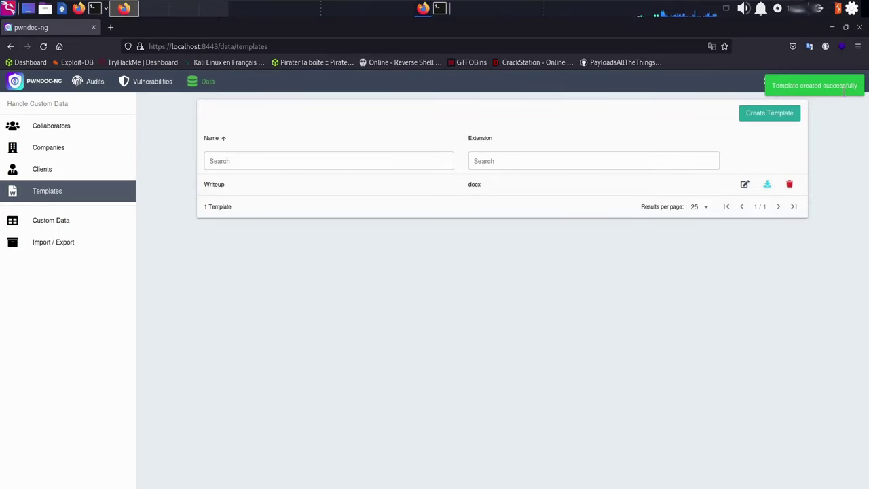
Set the Settings display language to Français and save the settings
{"action": "left_click", "coordinate": [787, 81]}
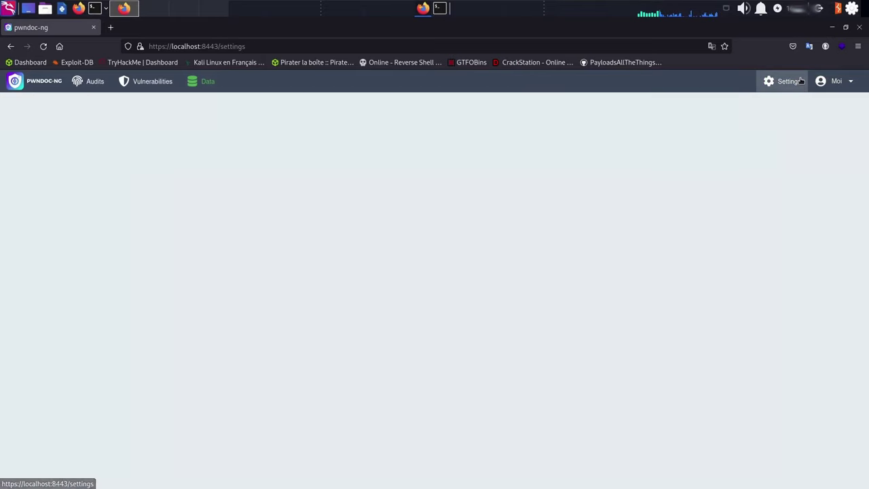
{"action": "left_click", "coordinate": [220, 190]}
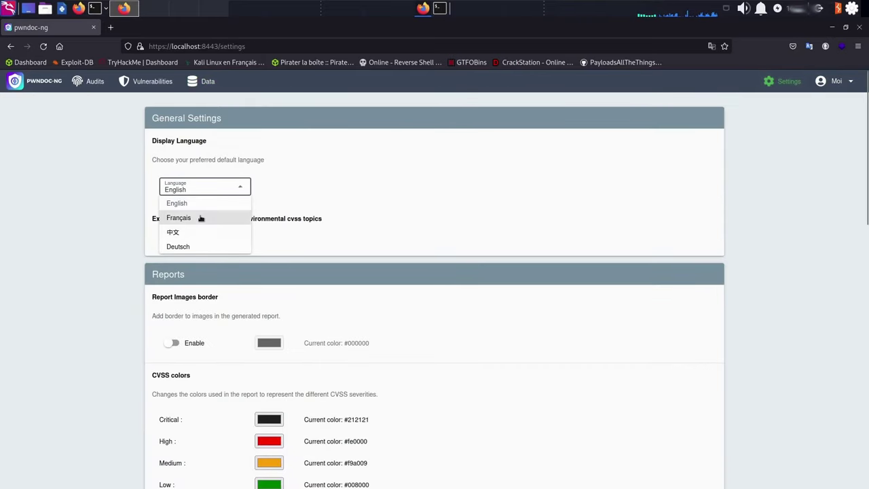
{"action": "left_click", "coordinate": [176, 219]}
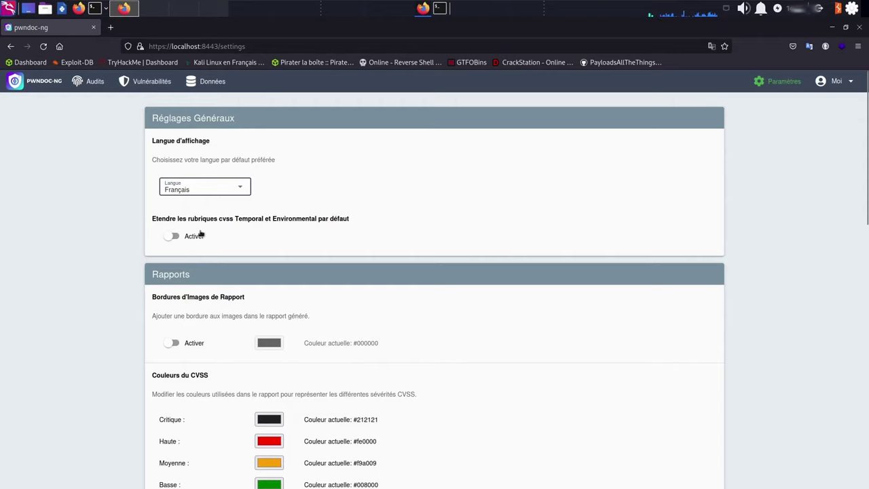
{"action": "scroll", "coordinate": [478, 308], "scroll_direction": "down", "scroll_amount": 15}
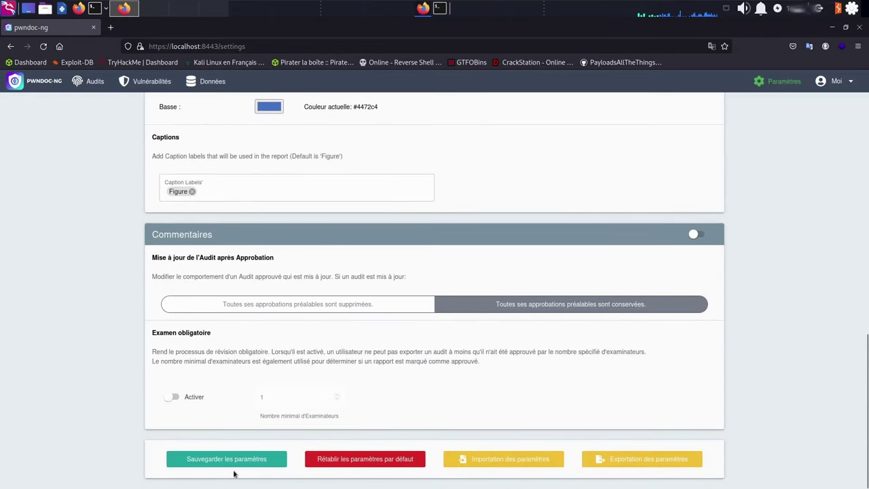
{"action": "left_click", "coordinate": [238, 462]}
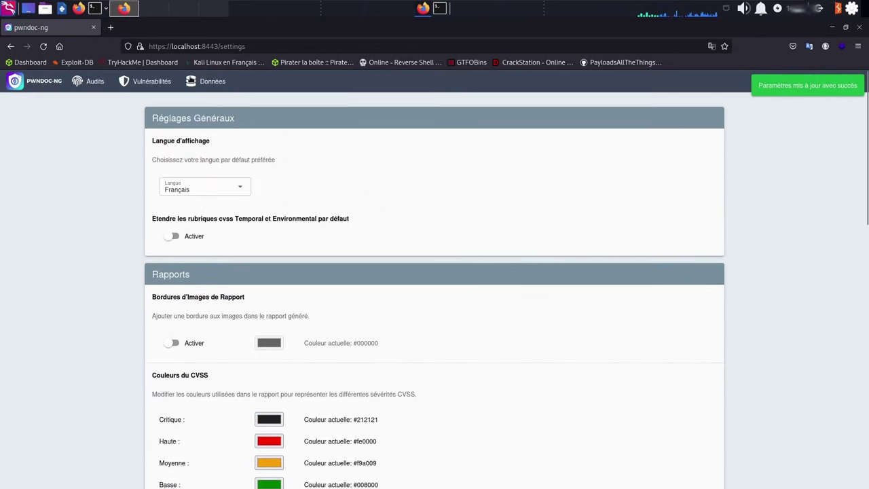
Under Custom Sections, add a section named pseudo with field pseudo
{"action": "left_click", "coordinate": [210, 81]}
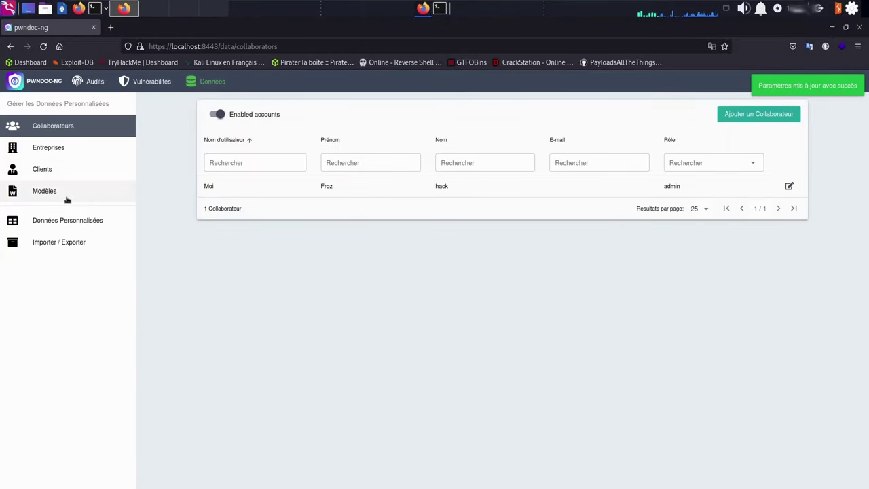
{"action": "left_click", "coordinate": [61, 224]}
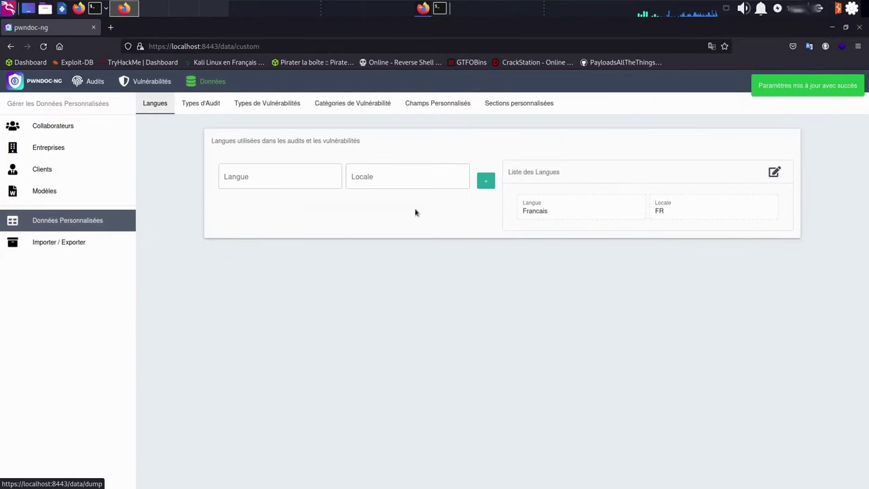
{"action": "left_click", "coordinate": [526, 104]}
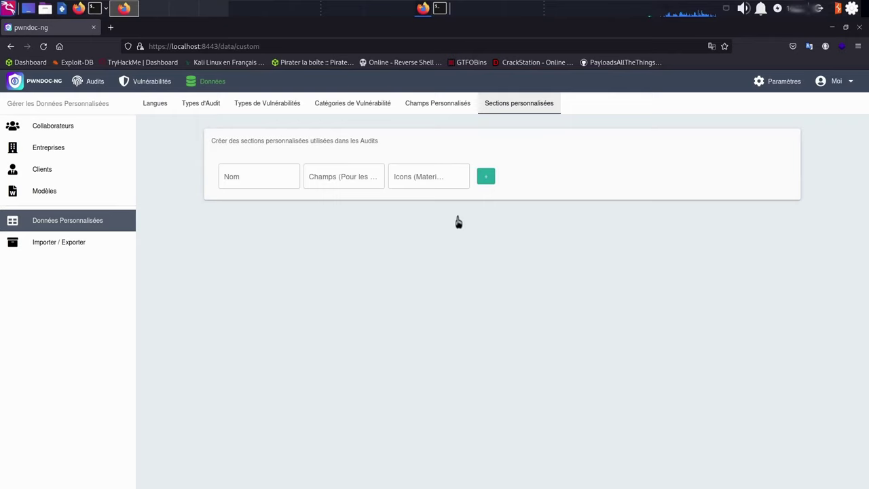
{"action": "left_click", "coordinate": [248, 178]}
{"action": "type", "text": "pseudo"}
{"action": "left_click", "coordinate": [335, 181]}
{"action": "type", "text": "pseudo"}
{"action": "key", "text": "shift+Tab"}
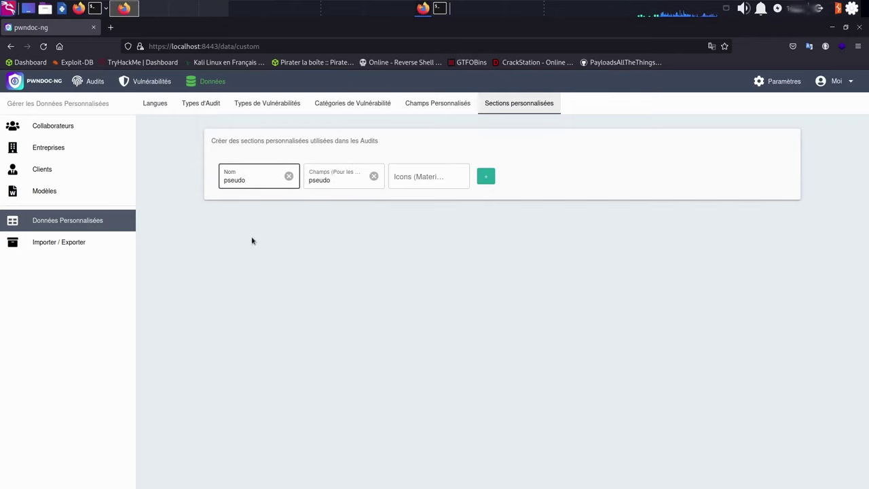
{"action": "left_click", "coordinate": [325, 181]}
{"action": "left_click", "coordinate": [486, 175]}
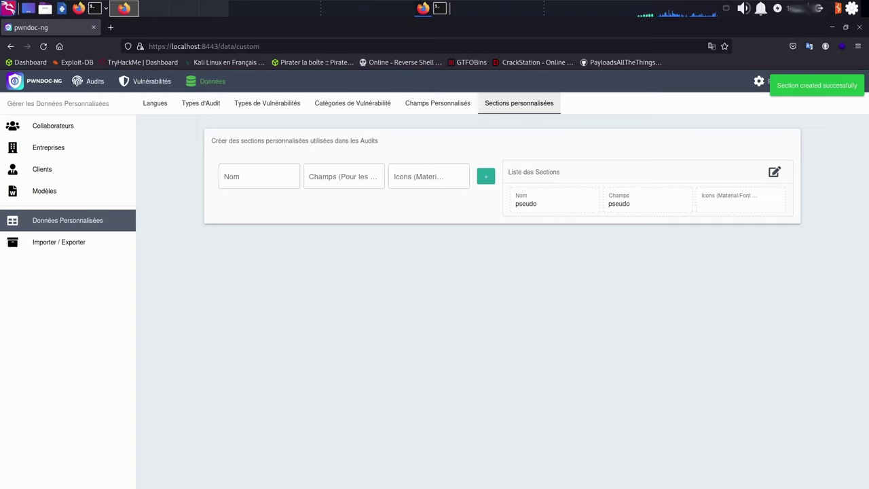
Add the privsc section with field privsc, then move to Custom Fields
{"action": "left_click", "coordinate": [254, 175]}
{"action": "key", "text": "ctrl+l"}
{"action": "type", "text": "."}
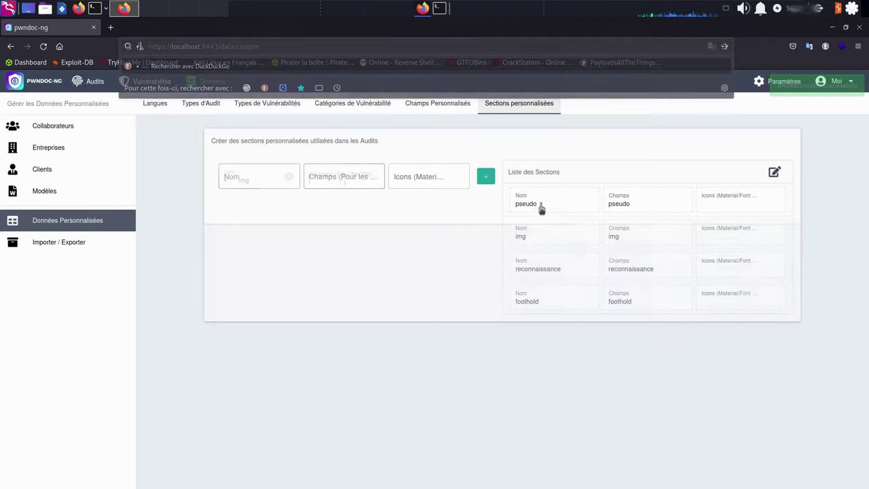
{"action": "left_click", "coordinate": [257, 178]}
{"action": "type", "text": "privsc"}
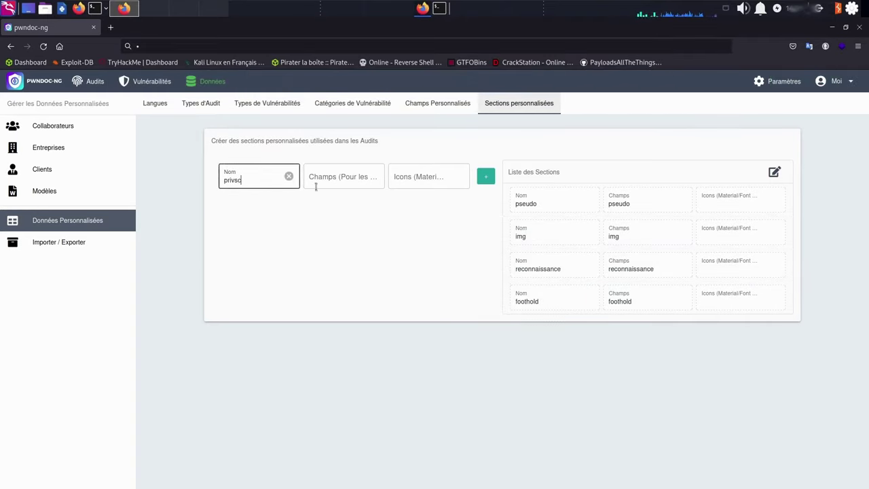
{"action": "left_click", "coordinate": [315, 182]}
{"action": "type", "text": "privsc"}
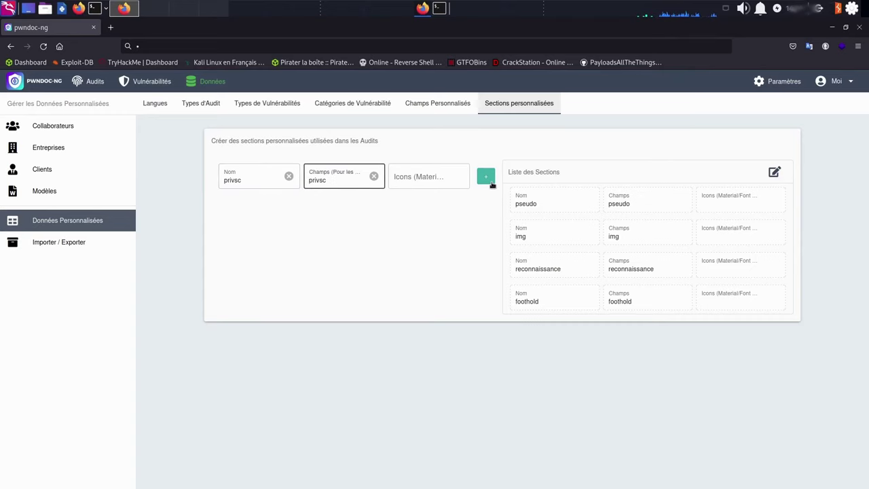
{"action": "left_click", "coordinate": [490, 180]}
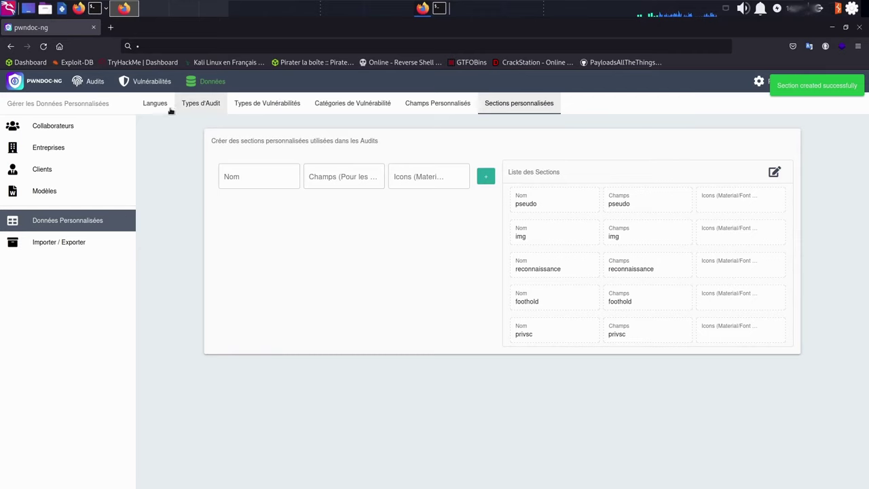
{"action": "left_click", "coordinate": [437, 104]}
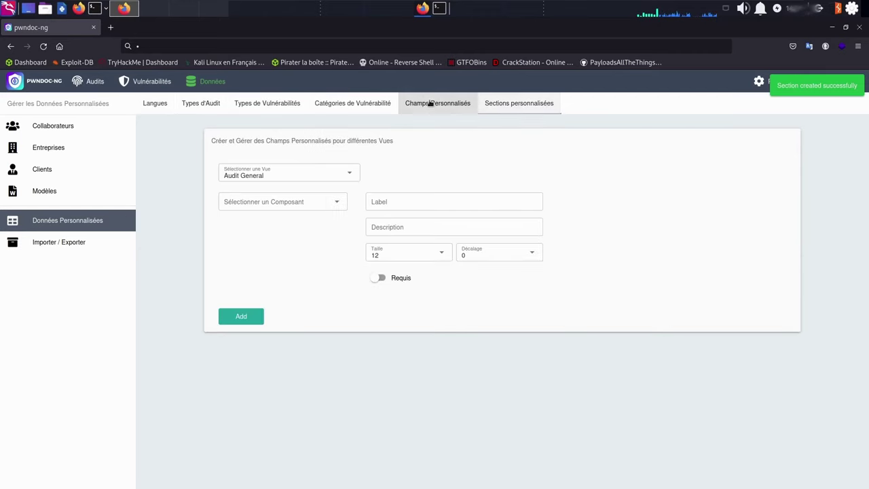
Add an Editeur custom field labelled 'text' to the pseudo audit section
{"action": "left_click", "coordinate": [333, 178]}
{"action": "left_click", "coordinate": [268, 237]}
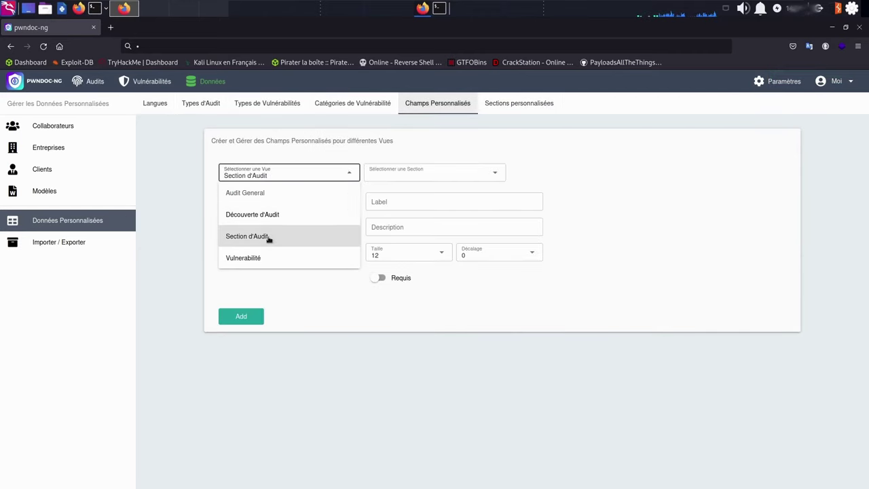
{"action": "left_click", "coordinate": [441, 176]}
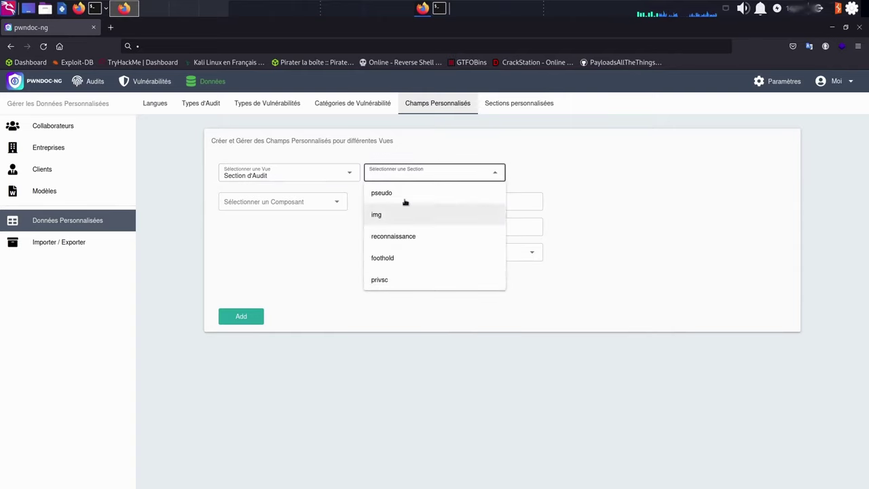
{"action": "left_click", "coordinate": [382, 193]}
{"action": "left_click", "coordinate": [393, 202]}
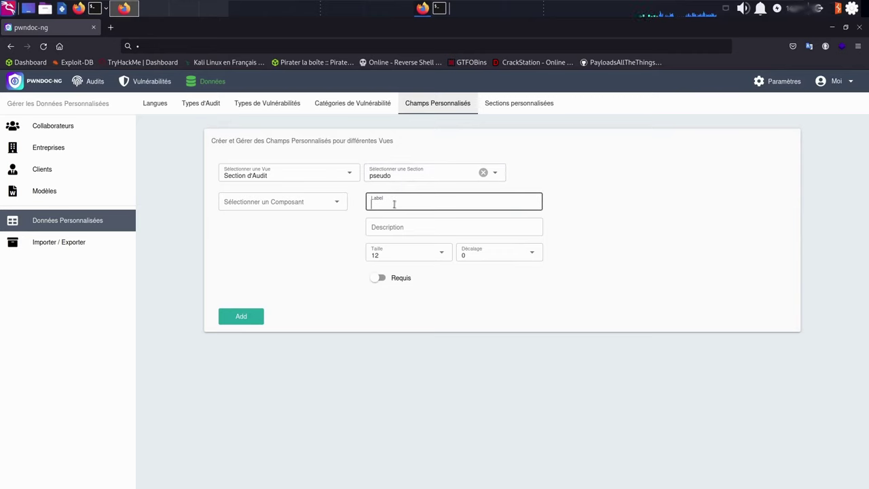
{"action": "type", "text": "text"}
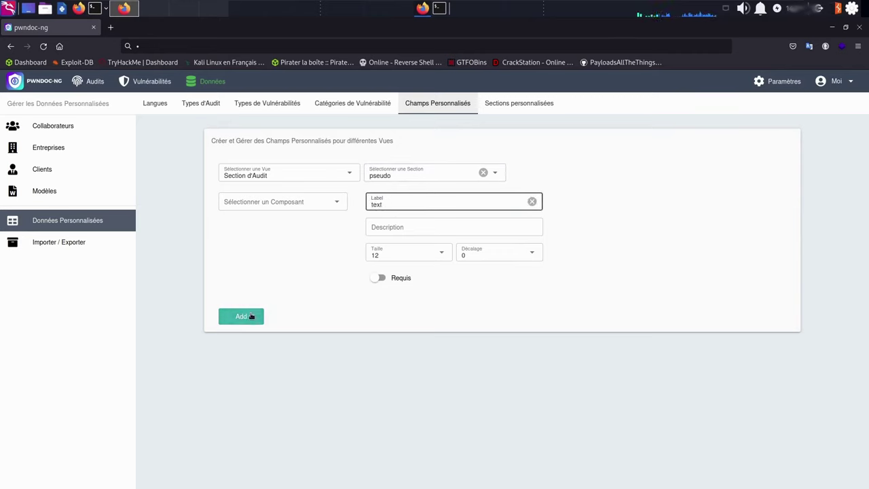
{"action": "left_click", "coordinate": [250, 316]}
{"action": "left_click", "coordinate": [302, 206]}
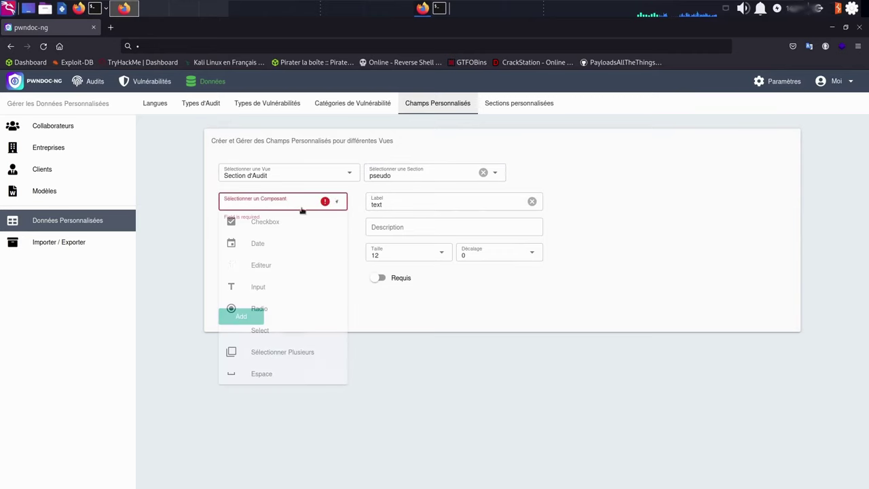
{"action": "left_click", "coordinate": [272, 270]}
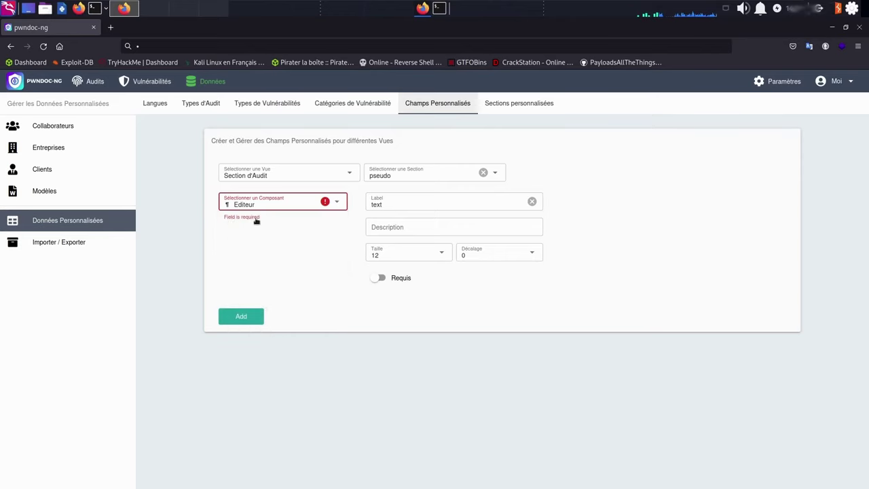
{"action": "left_click", "coordinate": [241, 320]}
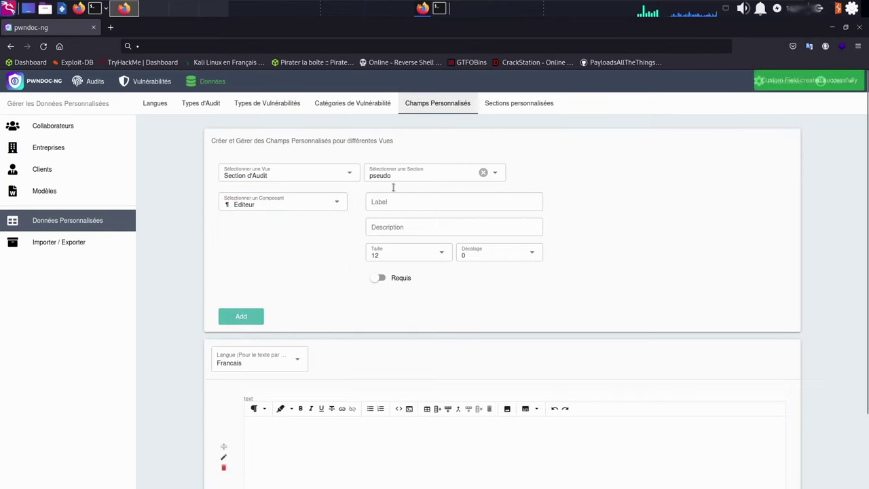
Add 'text' editor fields to the img and reconnaissance sections
{"action": "left_click", "coordinate": [398, 177]}
{"action": "left_click", "coordinate": [382, 217]}
{"action": "left_click", "coordinate": [381, 203]}
{"action": "type", "text": "text"}
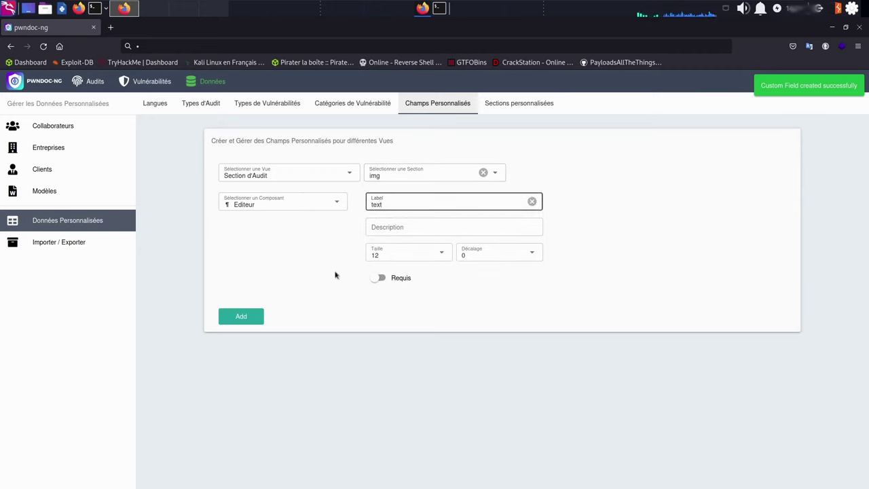
{"action": "left_click", "coordinate": [241, 318]}
{"action": "left_click", "coordinate": [387, 174]}
{"action": "left_click", "coordinate": [390, 236]}
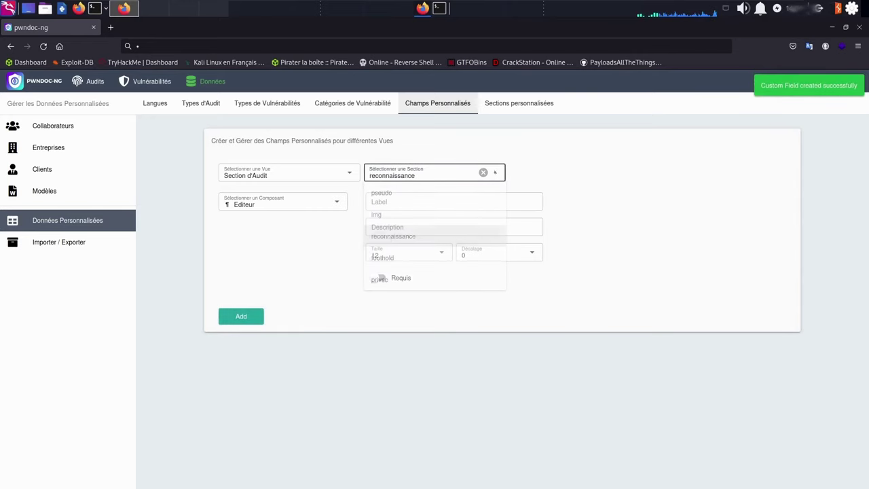
{"action": "left_click", "coordinate": [399, 202]}
{"action": "type", "text": "text"}
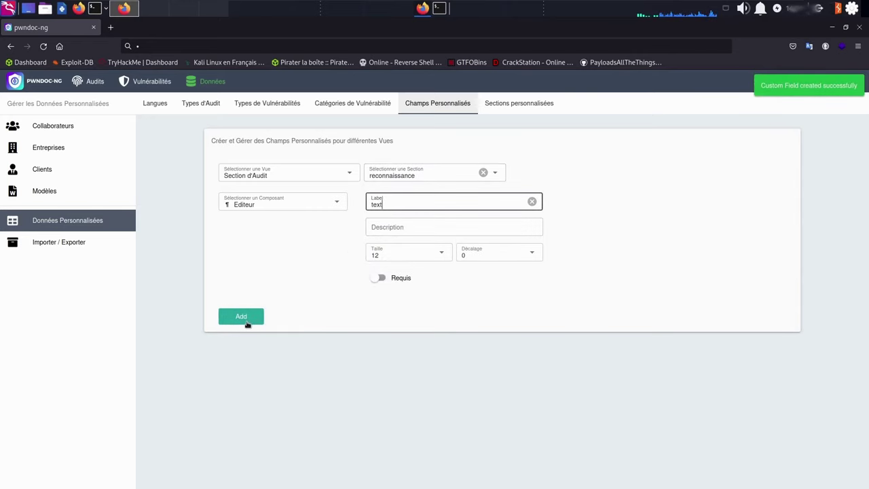
{"action": "left_click", "coordinate": [246, 319]}
Add 'text' editor fields to the foothold and privsc sections
{"action": "left_click", "coordinate": [495, 172]}
{"action": "left_click", "coordinate": [382, 258]}
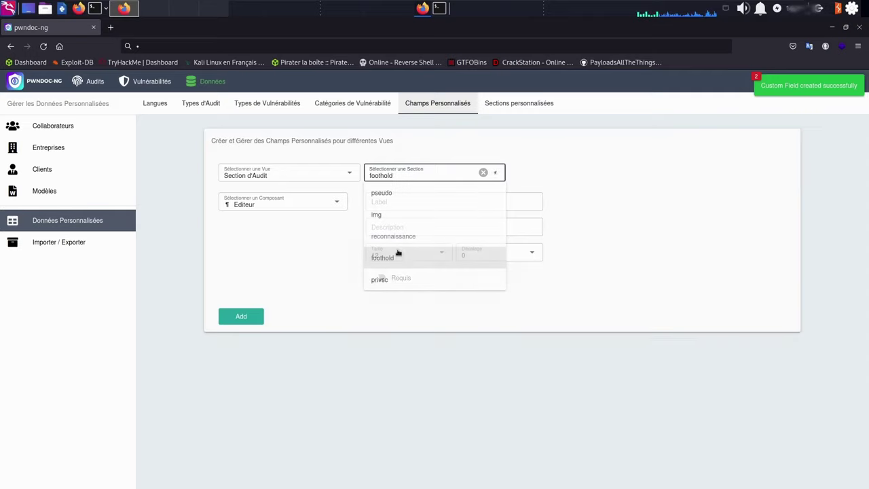
{"action": "left_click", "coordinate": [389, 202]}
{"action": "type", "text": "text"}
{"action": "left_click", "coordinate": [245, 319]}
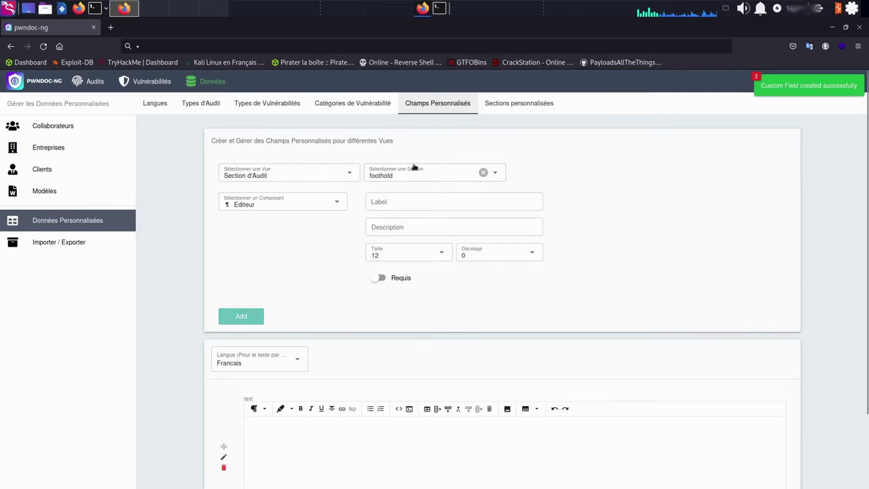
{"action": "left_click", "coordinate": [413, 171]}
{"action": "left_click", "coordinate": [387, 277]}
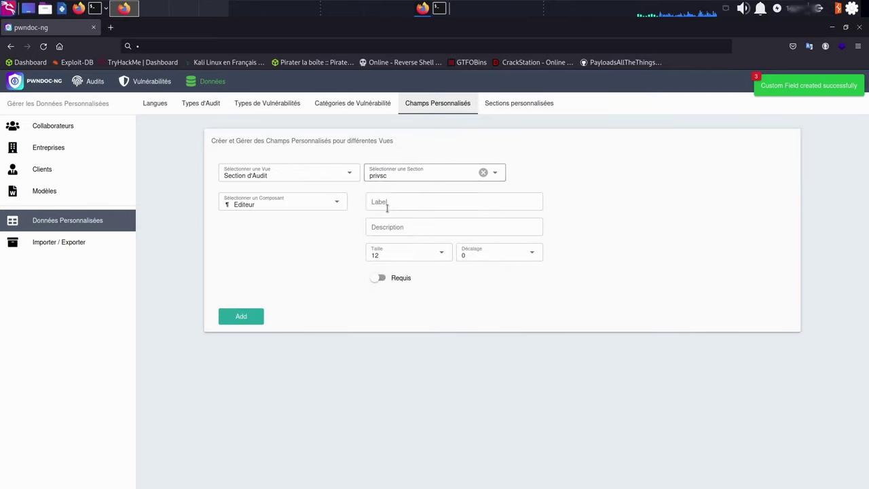
{"action": "left_click", "coordinate": [383, 201]}
{"action": "type", "text": "text"}
{"action": "left_click", "coordinate": [244, 320]}
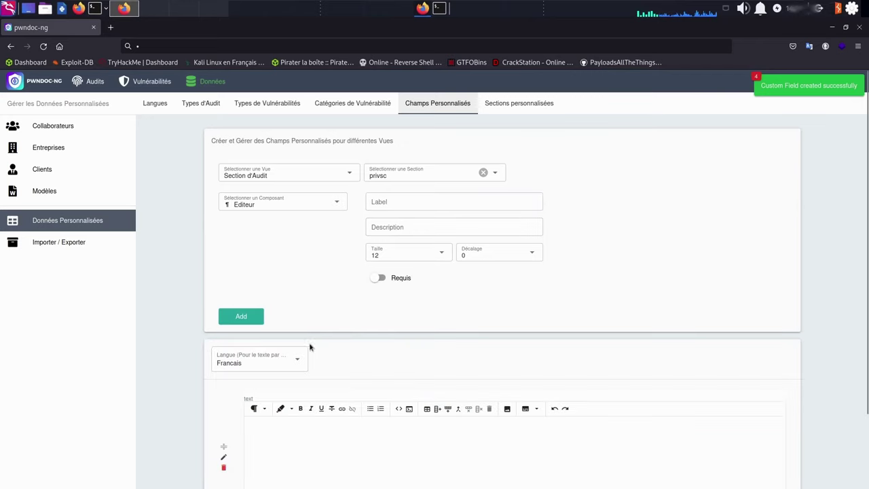
{"action": "scroll", "coordinate": [348, 306], "scroll_direction": "down", "scroll_amount": 1}
{"action": "scroll", "coordinate": [510, 283], "scroll_direction": "up", "scroll_amount": 1}
{"action": "scroll", "coordinate": [317, 301], "scroll_direction": "down", "scroll_amount": 1}
{"action": "scroll", "coordinate": [318, 273], "scroll_direction": "up", "scroll_amount": 1}
{"action": "scroll", "coordinate": [357, 270], "scroll_direction": "down", "scroll_amount": 1}
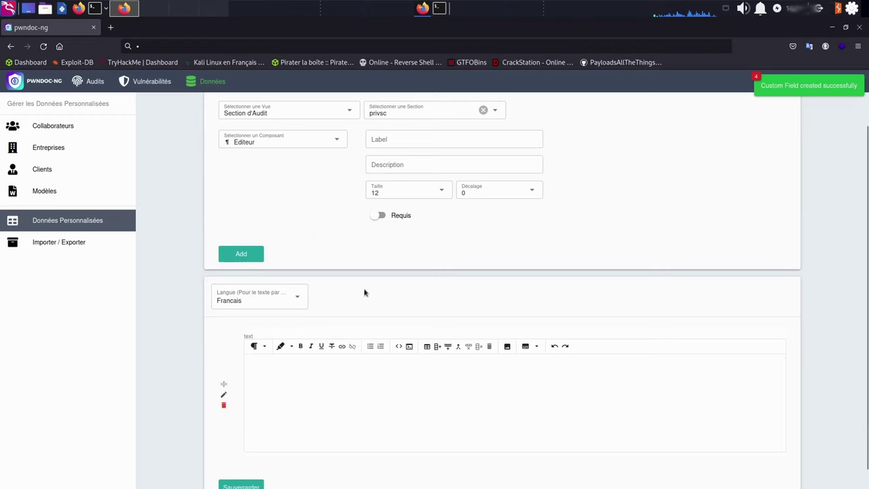
{"action": "scroll", "coordinate": [272, 192], "scroll_direction": "up", "scroll_amount": 1}
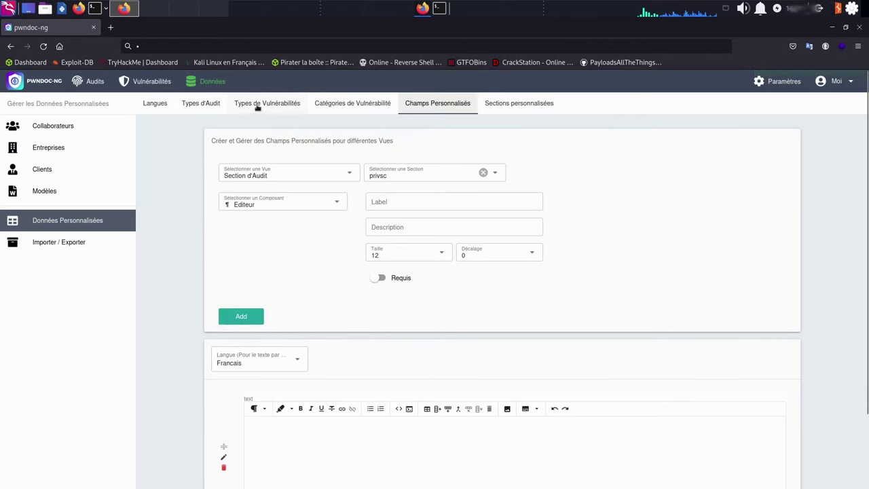
Start a WriteUp audit type with Writeup as its Francais template
{"action": "left_click", "coordinate": [201, 109]}
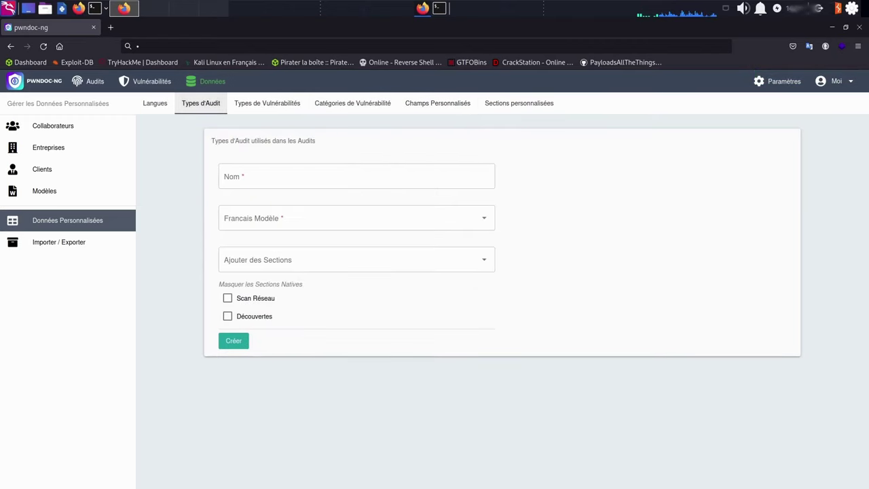
{"action": "left_click", "coordinate": [248, 166]}
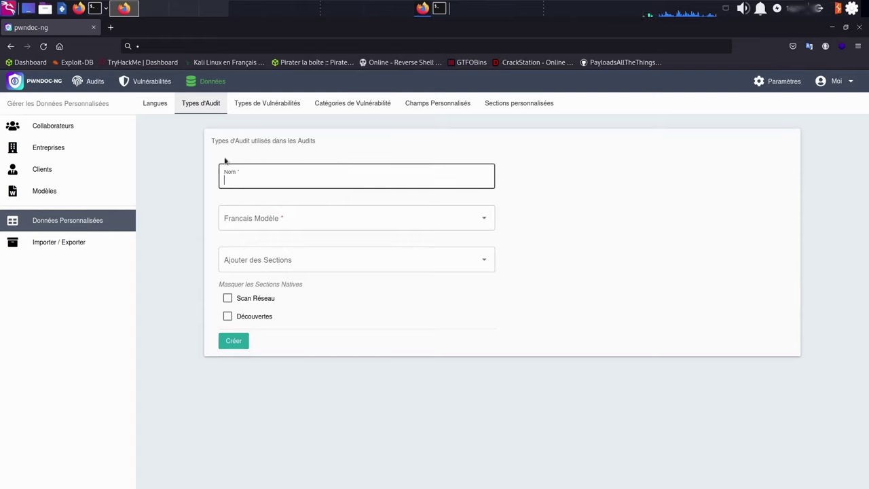
{"action": "type", "text": "WriteUp"}
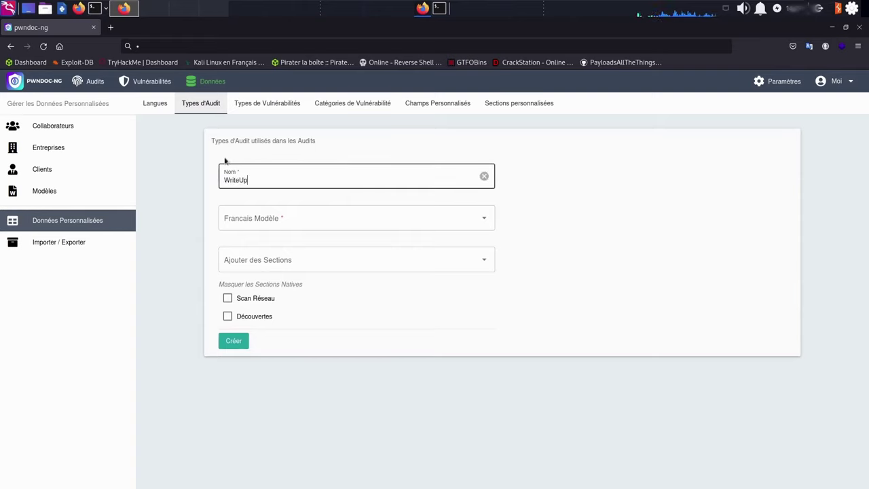
{"action": "left_click", "coordinate": [304, 224]}
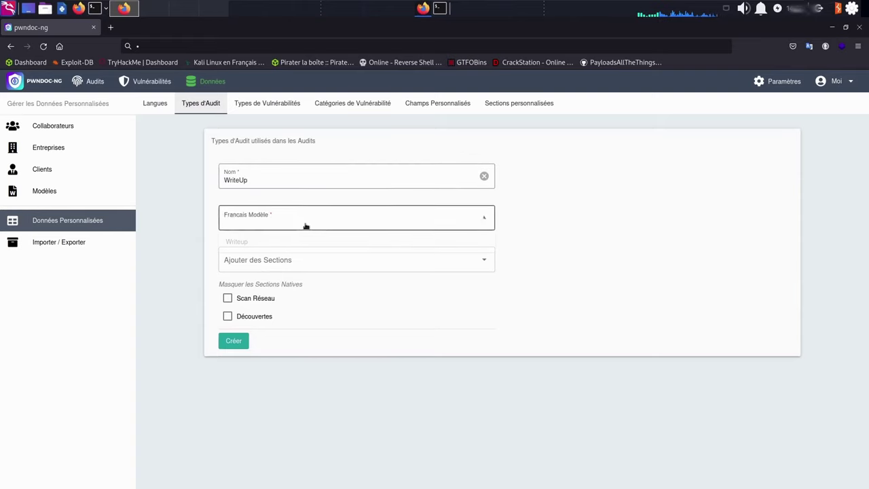
{"action": "left_click", "coordinate": [266, 245]}
Add the pseudo, reconnaissance, img, foothold and privsc sections and create the type
{"action": "left_click", "coordinate": [248, 265]}
{"action": "left_click", "coordinate": [256, 284]}
{"action": "left_click", "coordinate": [324, 275]}
{"action": "left_click", "coordinate": [324, 274]}
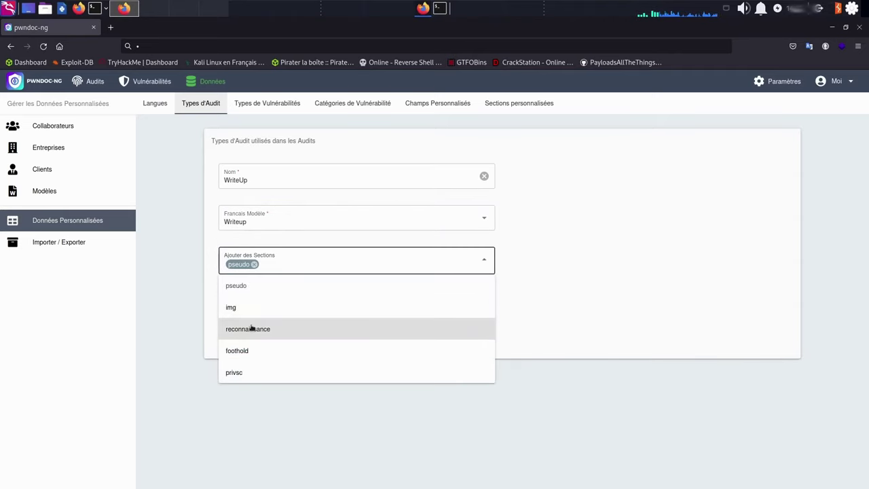
{"action": "left_click", "coordinate": [326, 328]}
{"action": "key", "text": "Escape"}
{"action": "left_click", "coordinate": [373, 267]}
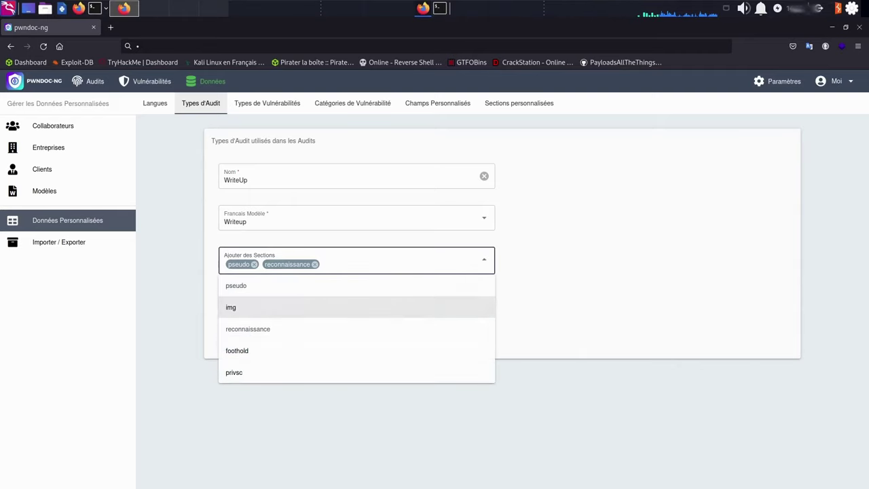
{"action": "left_click", "coordinate": [281, 308]}
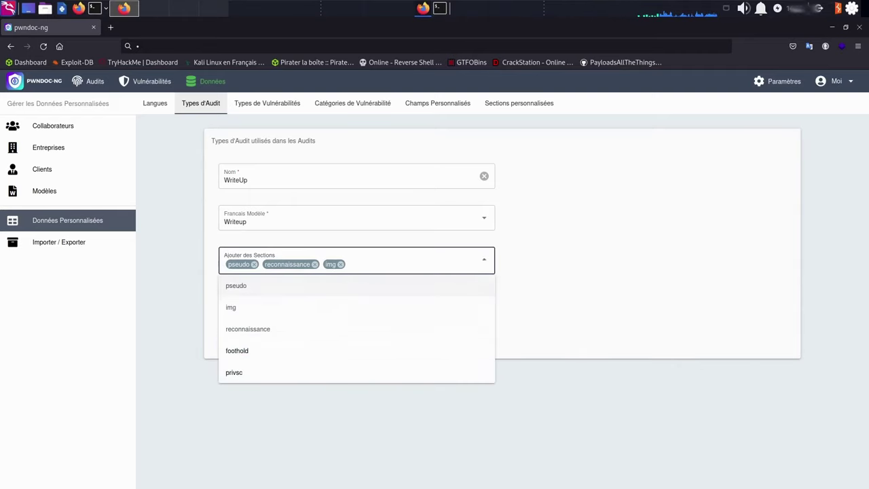
{"action": "left_click", "coordinate": [297, 351]}
{"action": "left_click", "coordinate": [429, 263]}
{"action": "left_click", "coordinate": [429, 263]}
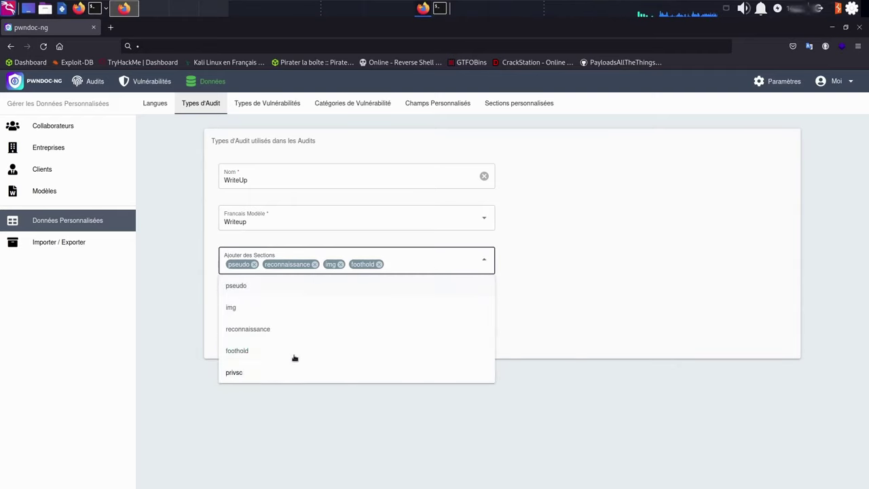
{"action": "left_click", "coordinate": [252, 372]}
{"action": "left_click", "coordinate": [242, 413]}
{"action": "left_click", "coordinate": [237, 344]}
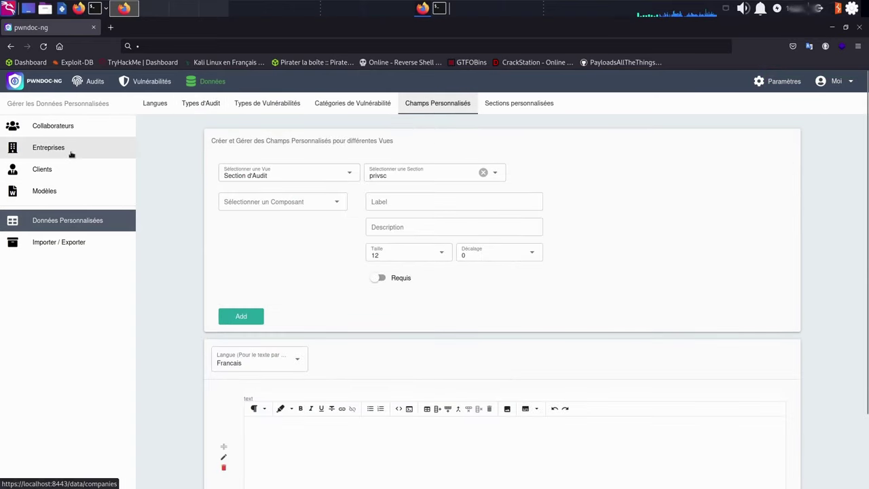
Create a company named Frozenk from the Entreprises page
{"action": "left_click", "coordinate": [71, 154]}
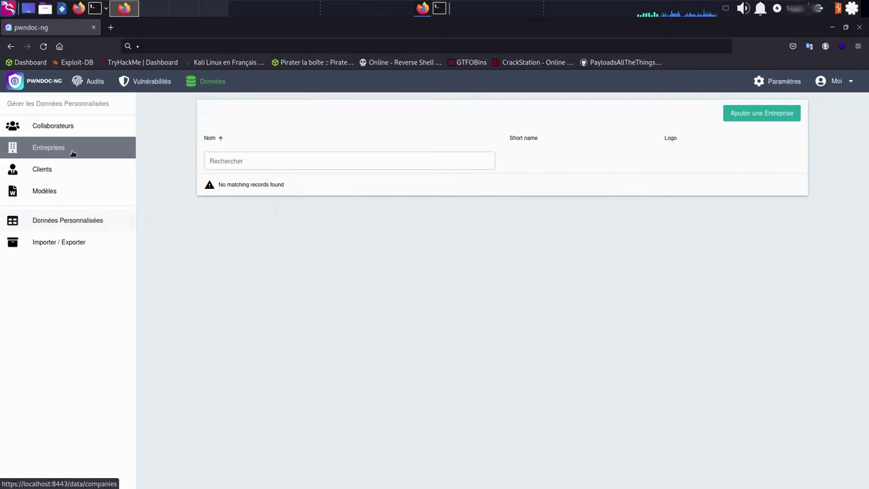
{"action": "left_click", "coordinate": [743, 113]}
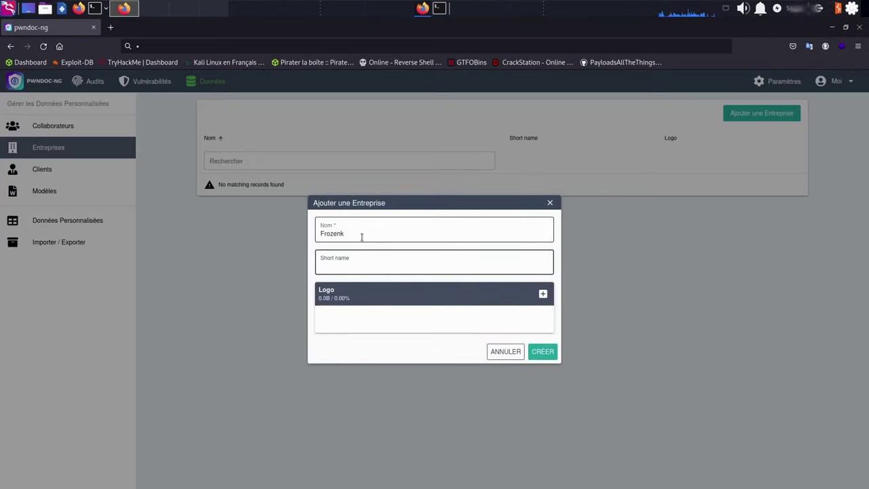
{"action": "left_click", "coordinate": [543, 351]}
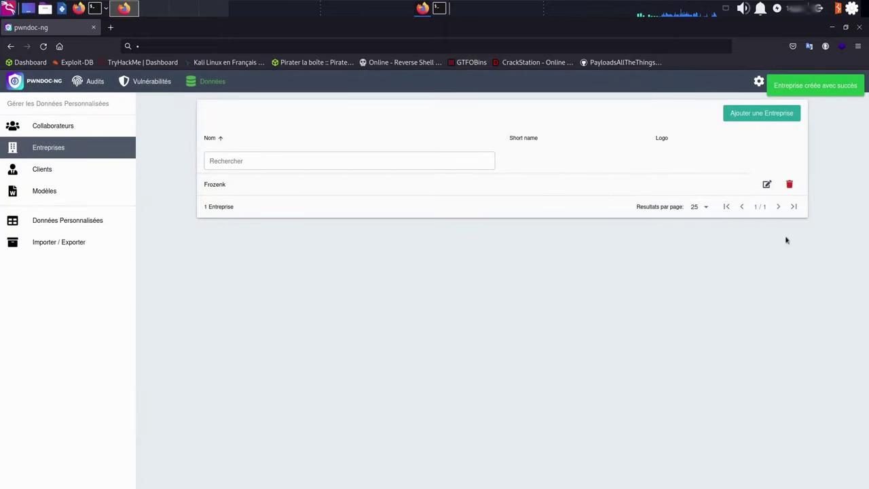
Create the client 'Hack the box' under the Frozenk company, with first name 'H' and a contact e-mail
{"action": "left_click", "coordinate": [50, 170]}
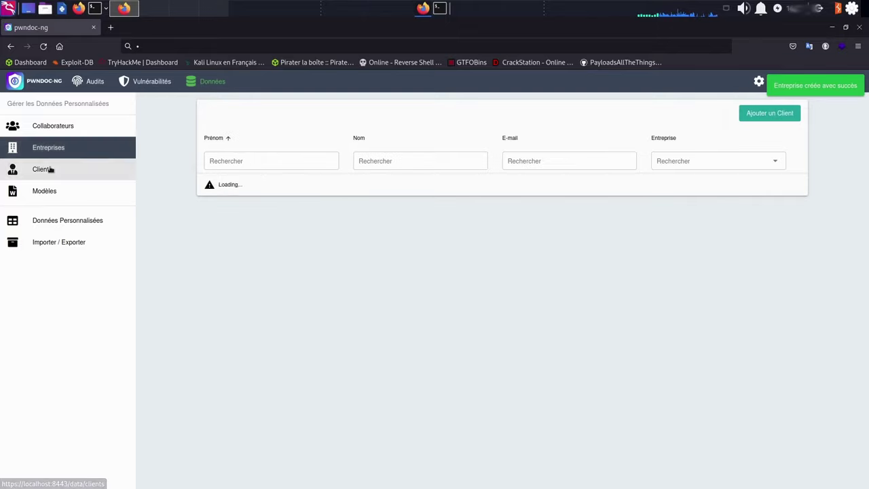
{"action": "left_click", "coordinate": [750, 113]}
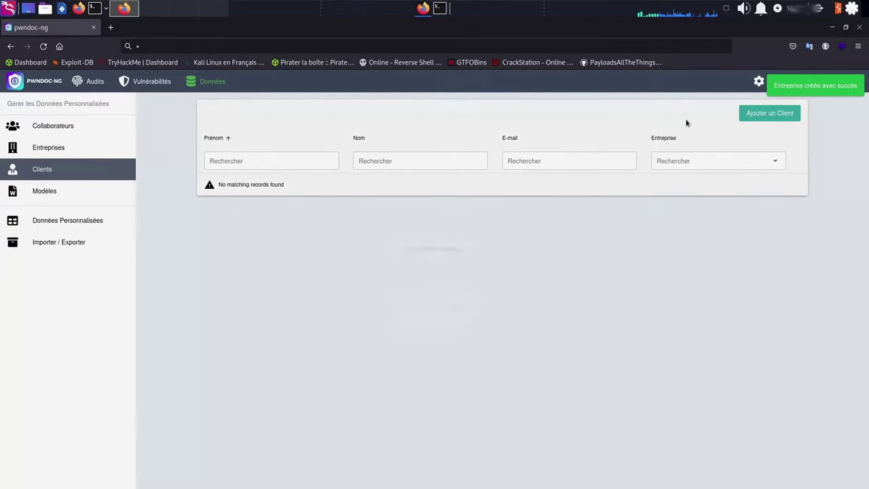
{"action": "left_click", "coordinate": [370, 163]}
{"action": "left_click", "coordinate": [349, 178]}
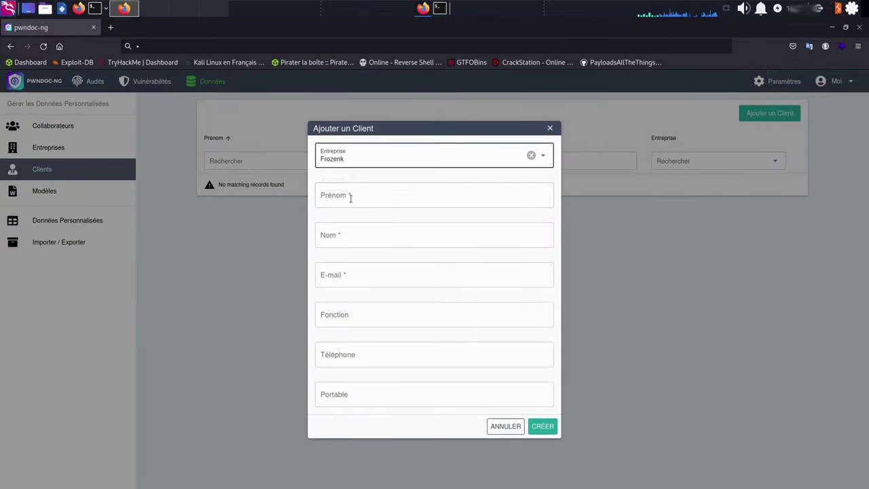
{"action": "left_click", "coordinate": [400, 204]}
{"action": "type", "text": "Hack the box"}
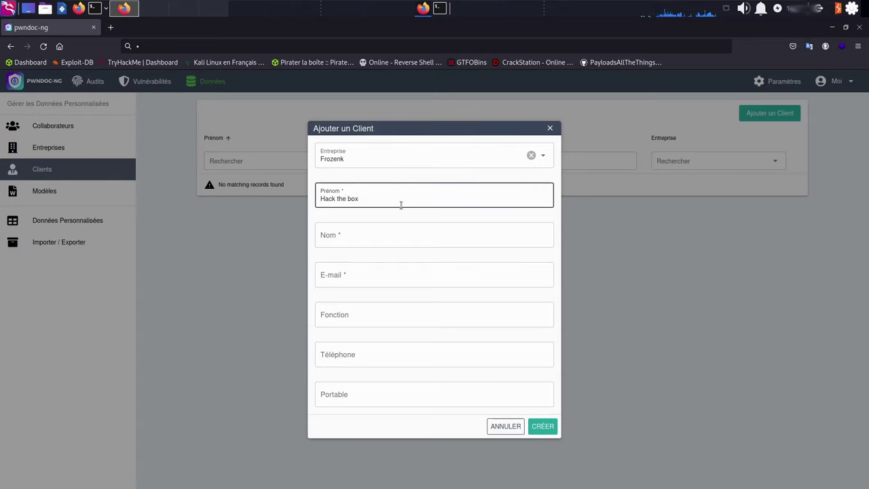
{"action": "key", "text": "Tab"}
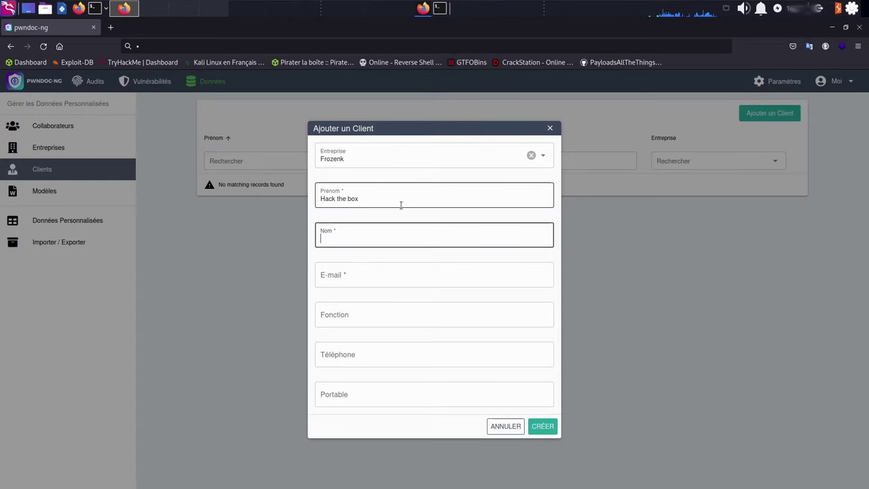
{"action": "type", "text": "Hack the box"}
{"action": "key", "text": "Tab"}
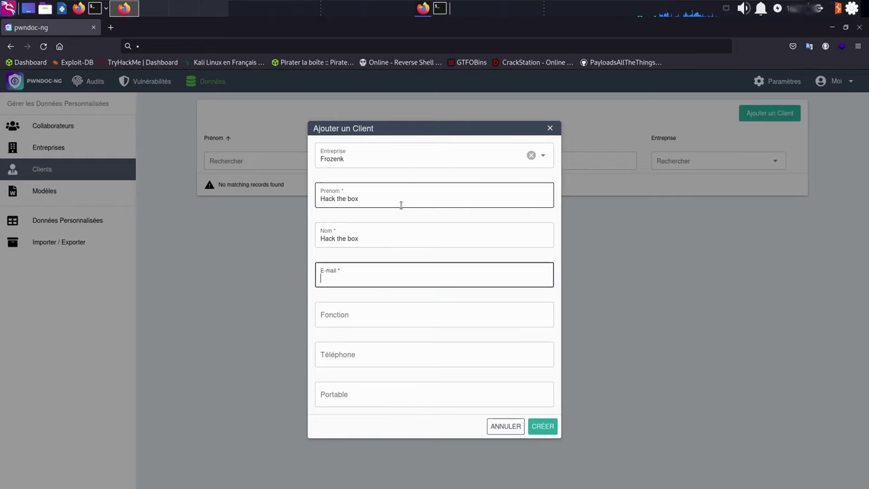
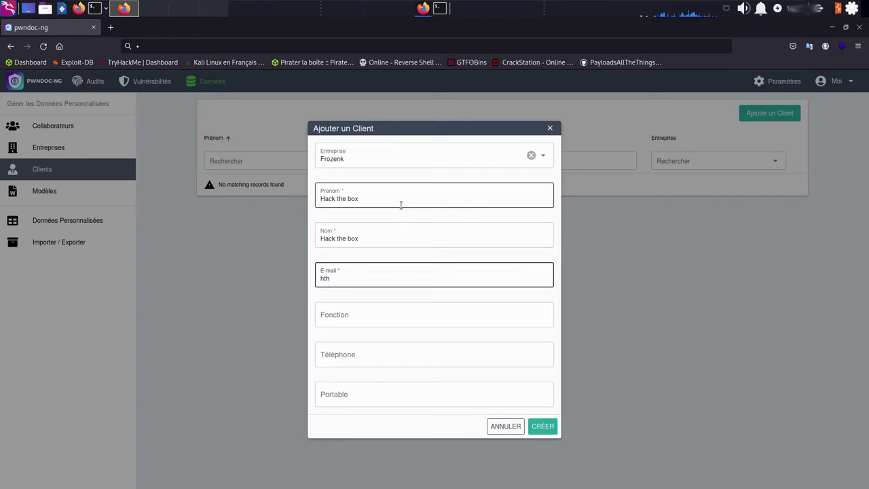
{"action": "key", "text": "Tab"}
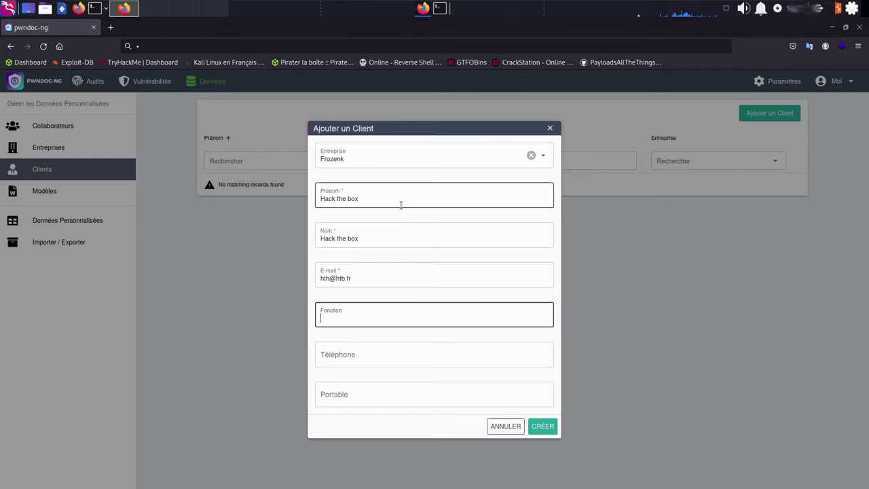
{"action": "left_click", "coordinate": [545, 430]}
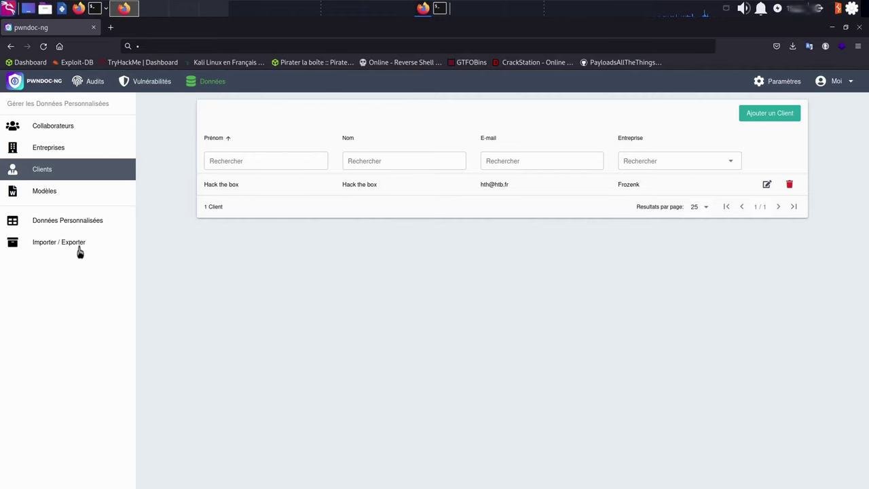
Import frozenk.yml from Import/Export, then browse the resulting Vulnérabilités list
{"action": "left_click", "coordinate": [78, 248]}
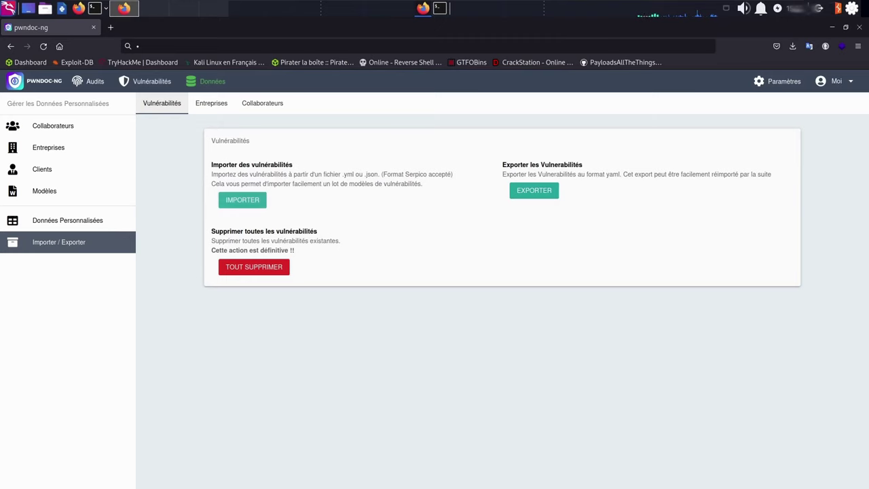
{"action": "left_click", "coordinate": [242, 199]}
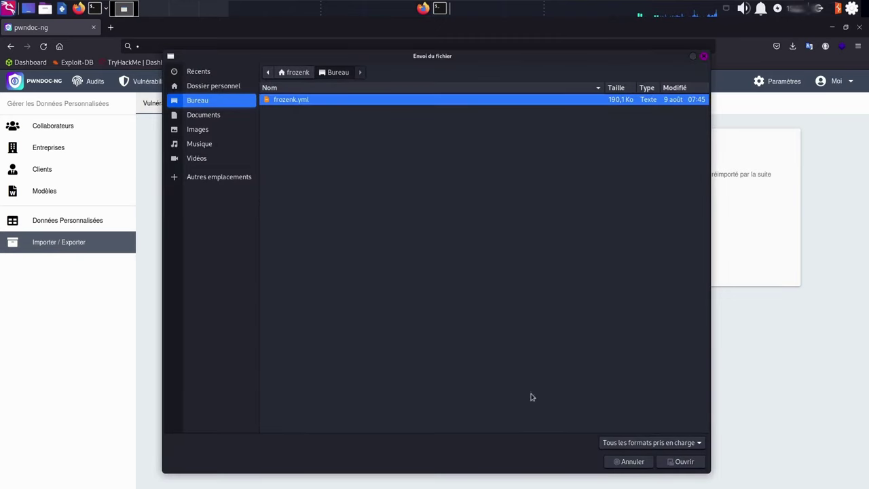
{"action": "left_click", "coordinate": [683, 462]}
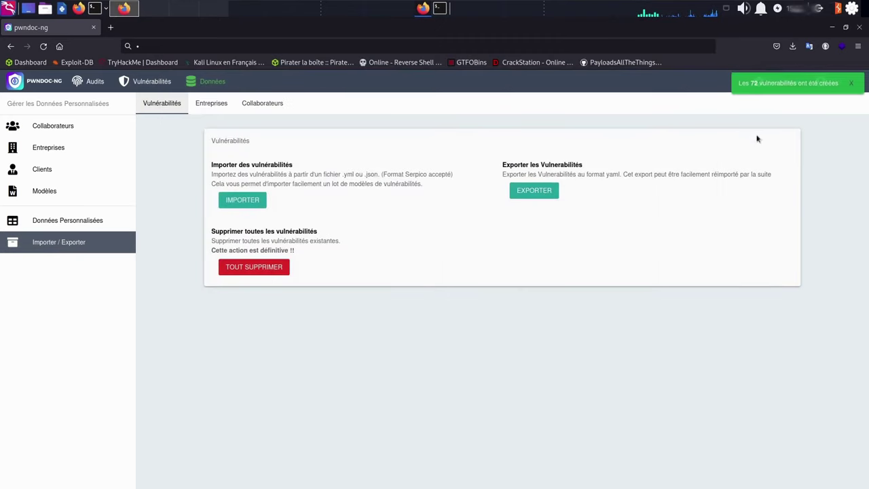
{"action": "left_click", "coordinate": [134, 84]}
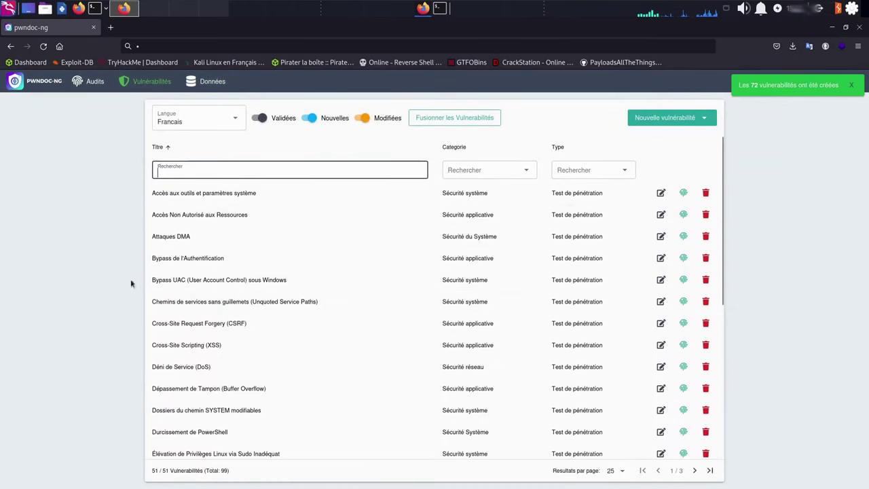
{"action": "scroll", "coordinate": [203, 305], "scroll_direction": "down", "scroll_amount": 4}
{"action": "scroll", "coordinate": [204, 366], "scroll_direction": "up", "scroll_amount": 4}
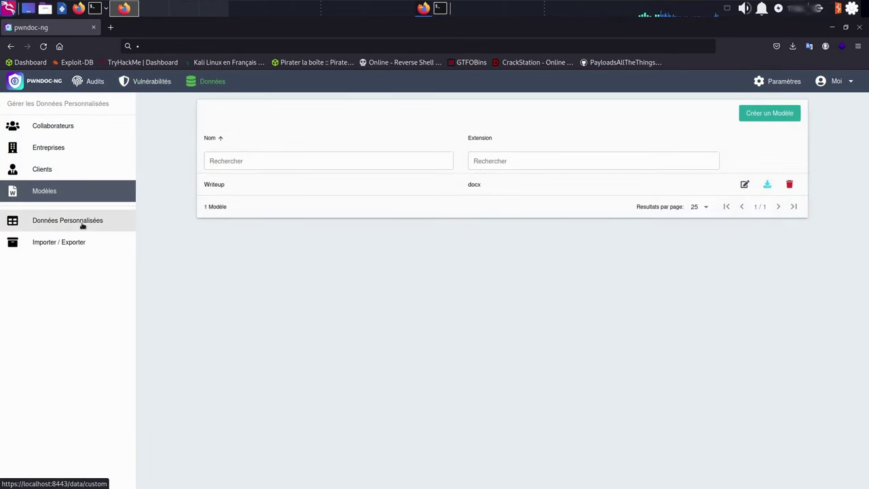
Show the custom fields for the Section d'Audit view, pseudo section
{"action": "left_click", "coordinate": [95, 224]}
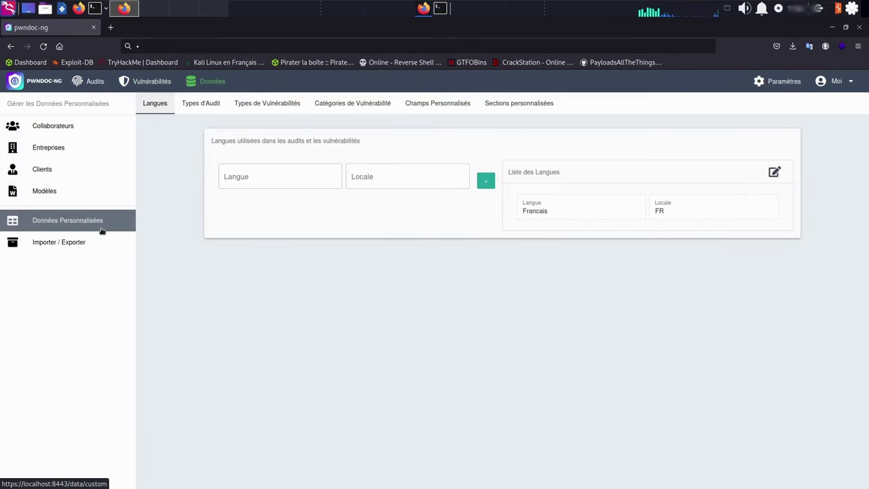
{"action": "left_click", "coordinate": [437, 103]}
{"action": "left_click", "coordinate": [338, 173]}
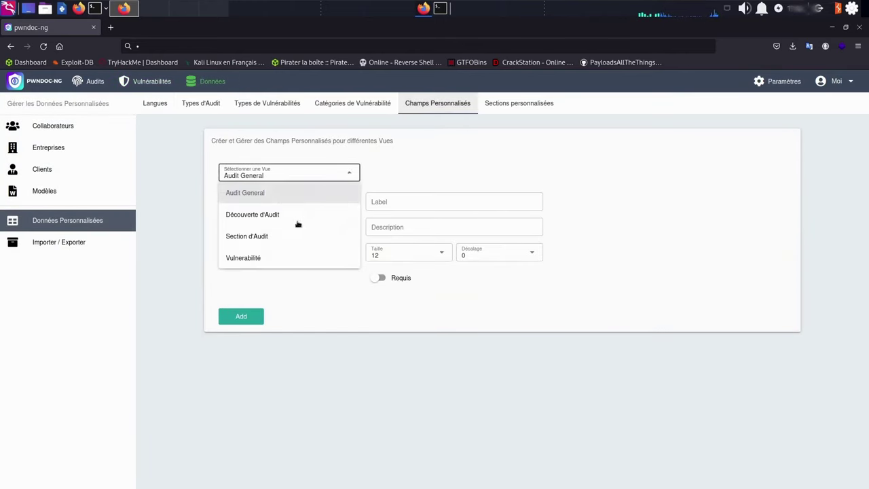
{"action": "left_click", "coordinate": [283, 236]}
{"action": "left_click", "coordinate": [426, 173]}
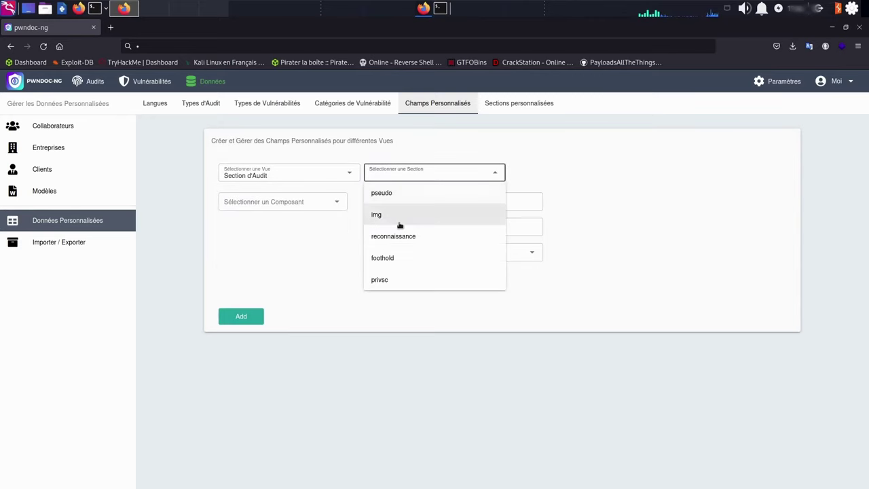
{"action": "left_click", "coordinate": [397, 195]}
Delete the pseudo section's text field, recreate 'text' as an Input field, then view Audits
{"action": "scroll", "coordinate": [240, 392], "scroll_direction": "down", "scroll_amount": 2}
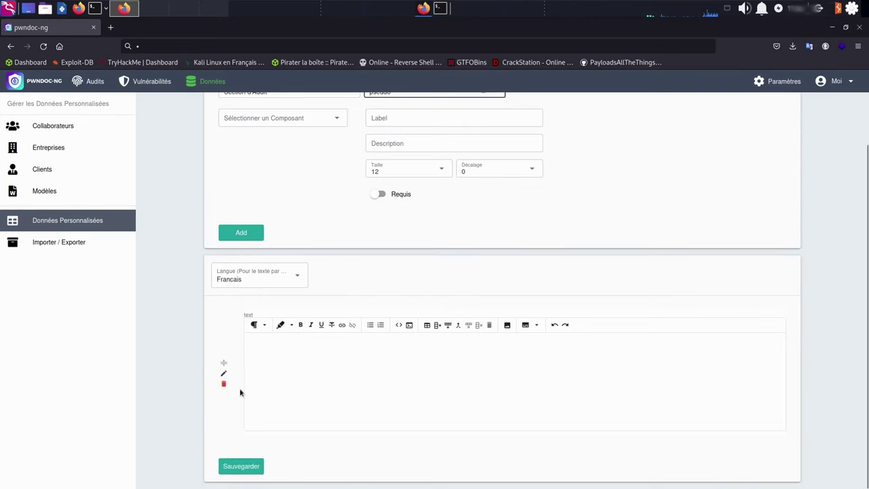
{"action": "left_click", "coordinate": [223, 384]}
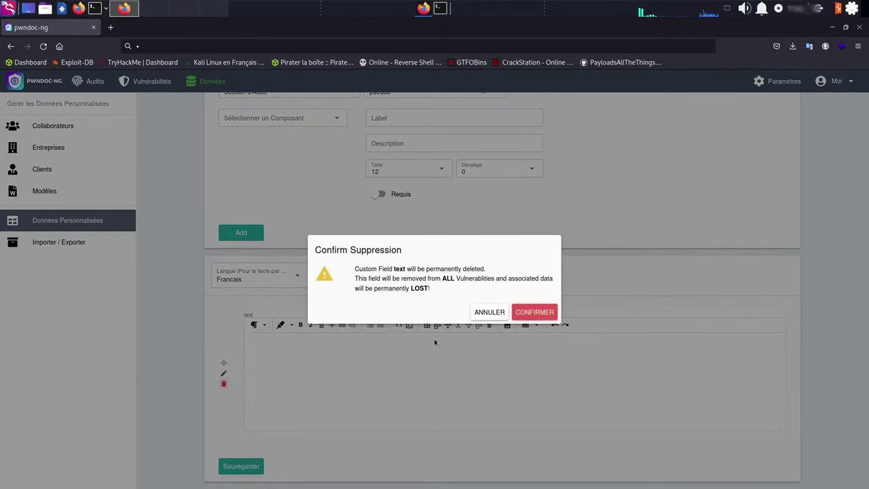
{"action": "left_click", "coordinate": [534, 312]}
{"action": "left_click", "coordinate": [384, 201]}
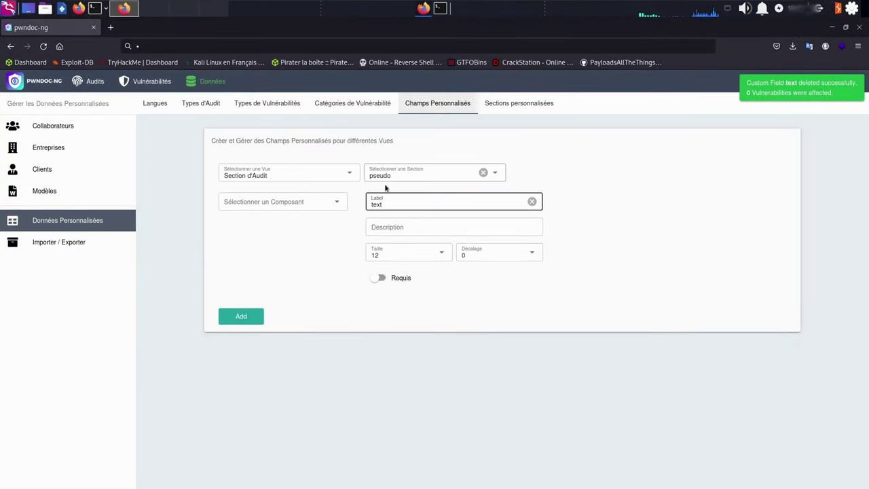
{"action": "left_click", "coordinate": [322, 207]}
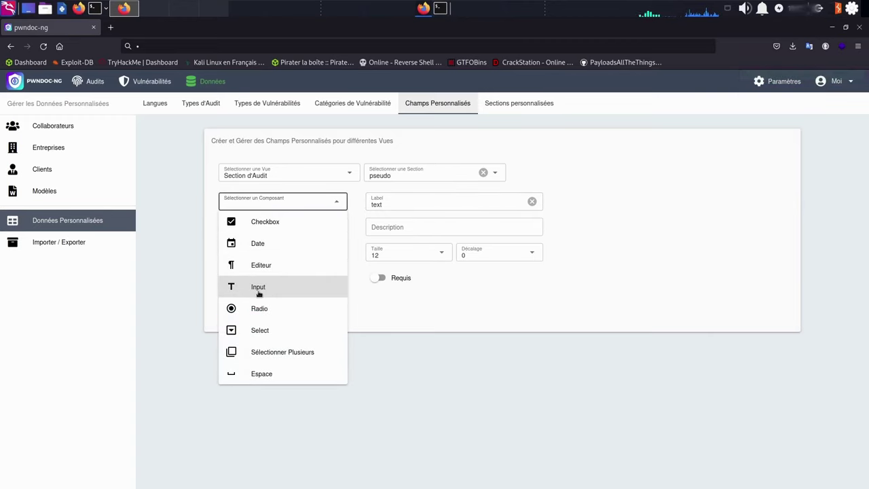
{"action": "left_click", "coordinate": [270, 288]}
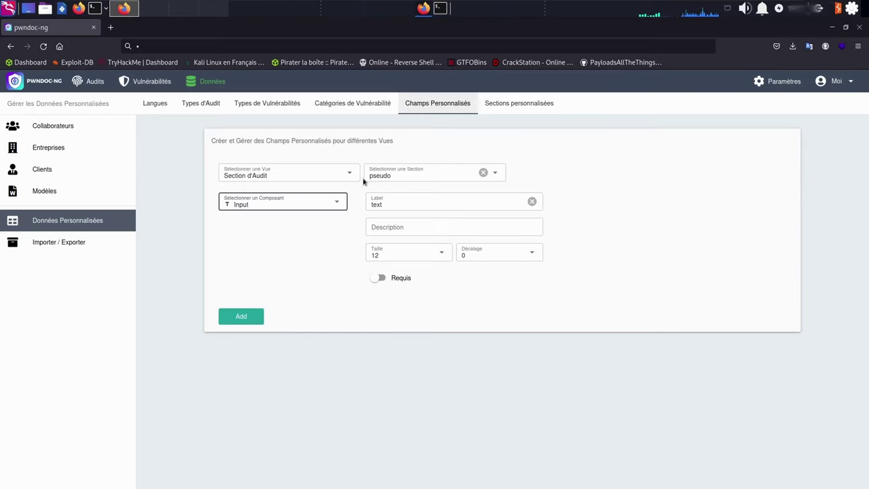
{"action": "left_click", "coordinate": [249, 319]}
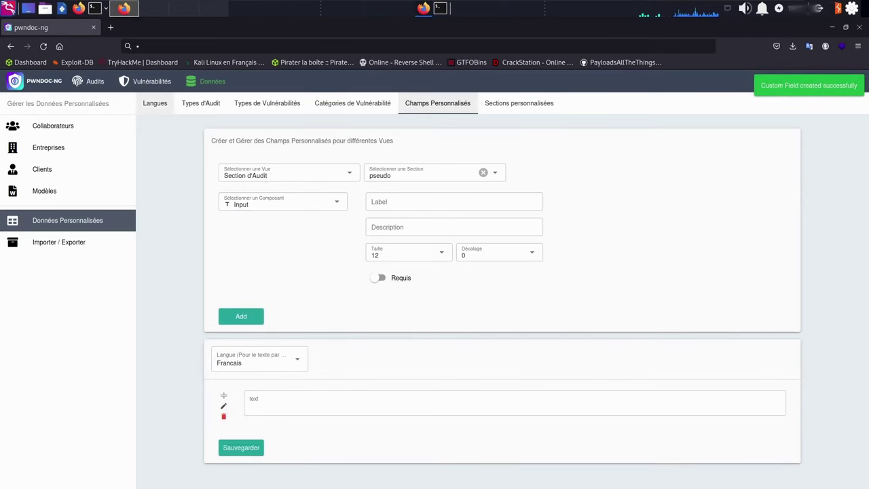
{"action": "left_click", "coordinate": [90, 85]}
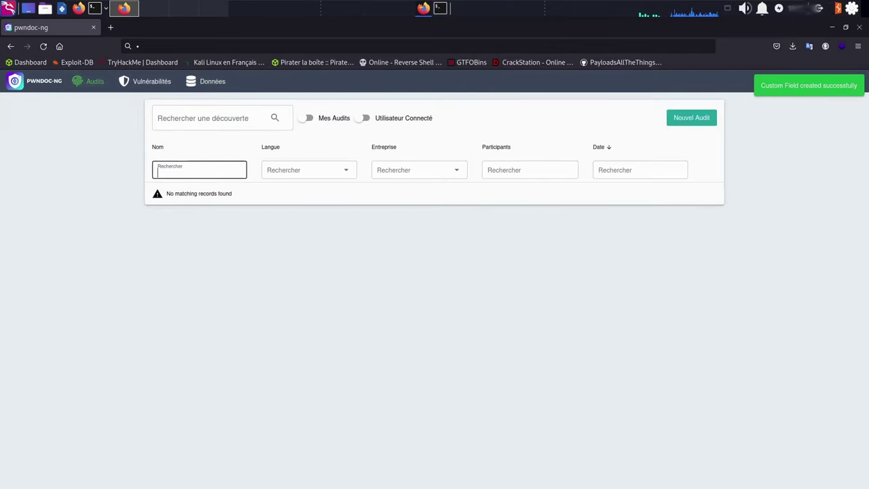
Create an audit named 'Blue' with type WriteUp and language Francais
{"action": "left_click", "coordinate": [683, 117]}
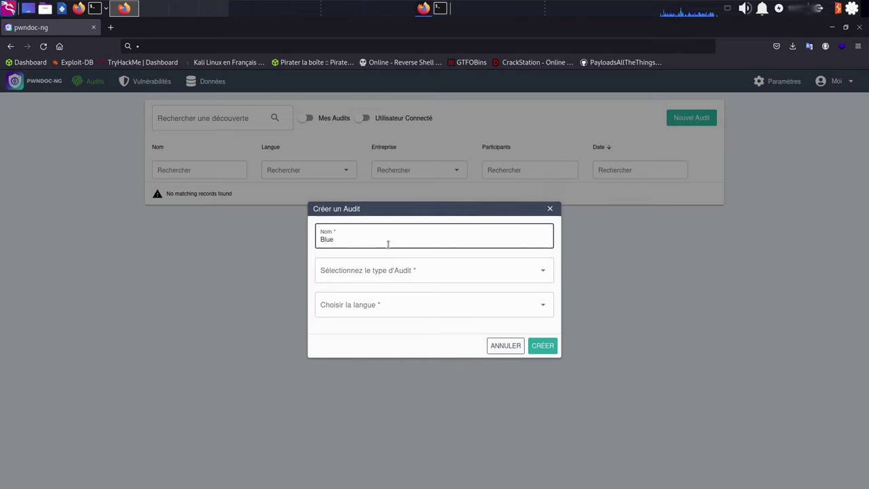
{"action": "left_click", "coordinate": [378, 273]}
{"action": "left_click", "coordinate": [361, 297]}
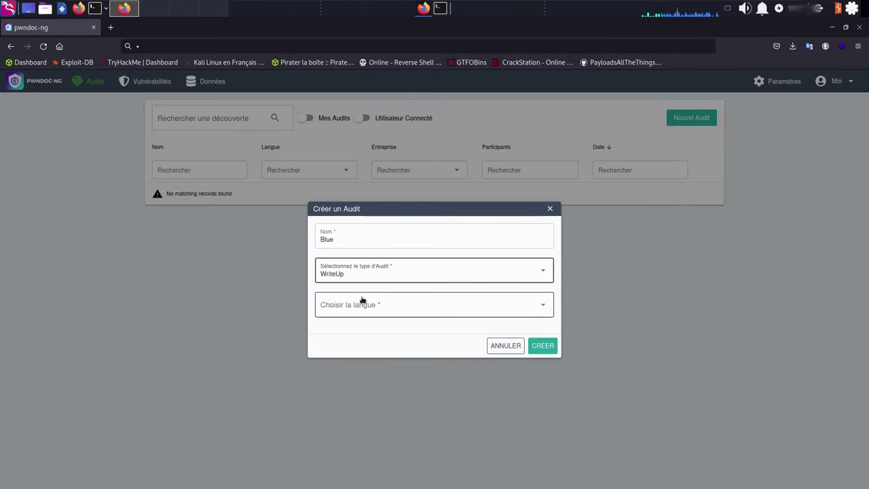
{"action": "left_click", "coordinate": [359, 307]}
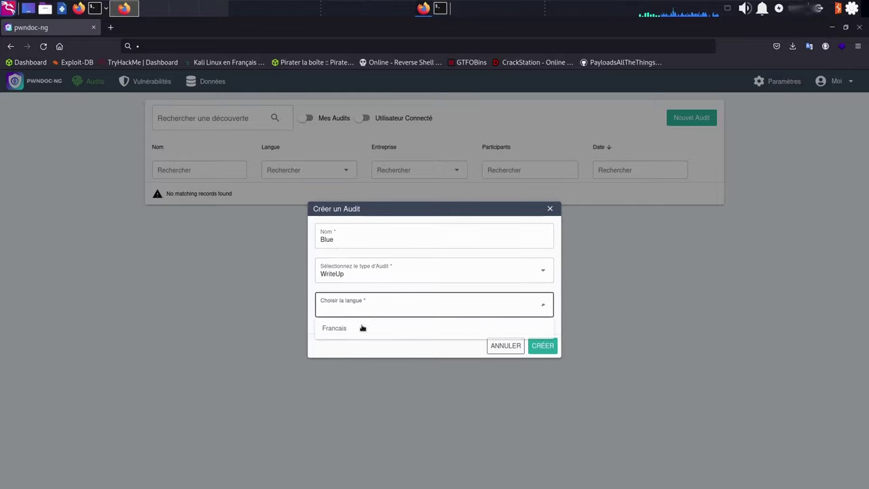
{"action": "left_click", "coordinate": [351, 330]}
{"action": "left_click", "coordinate": [551, 349]}
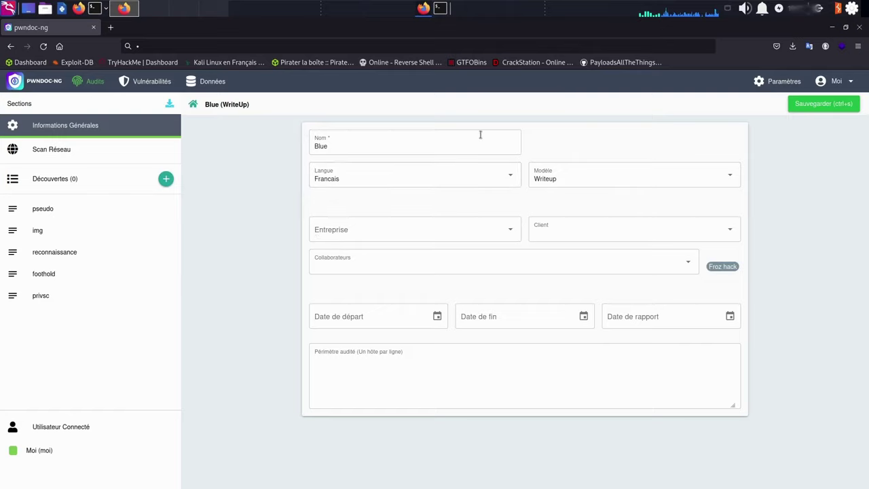
Set the company to Frozenk and the report, end and start dates to 18 August 2023
{"action": "left_click", "coordinate": [381, 225]}
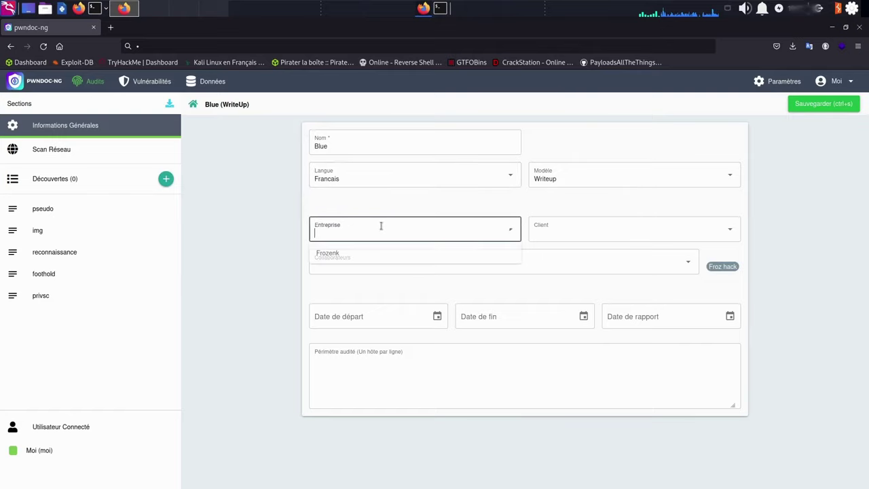
{"action": "left_click", "coordinate": [336, 256]}
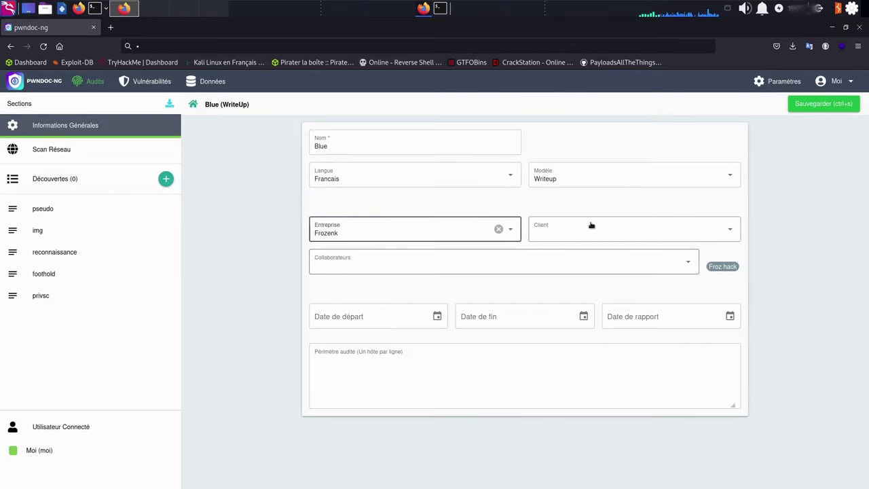
{"action": "left_click", "coordinate": [731, 317]}
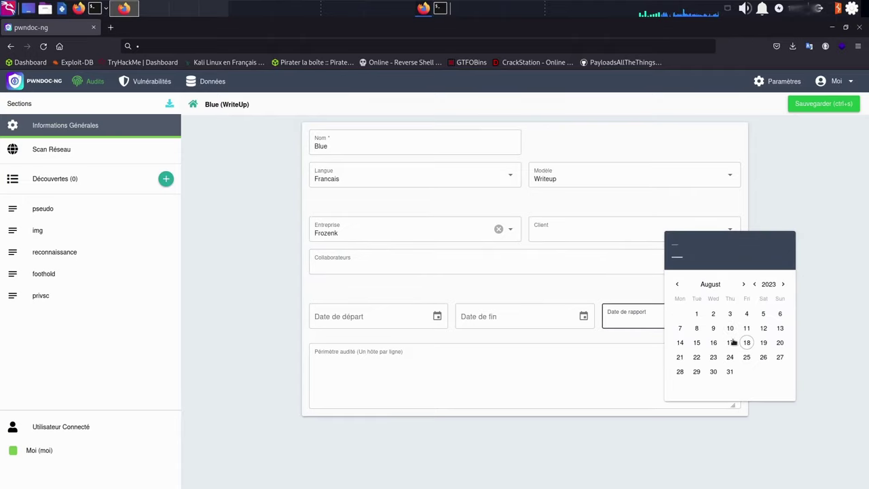
{"action": "left_click", "coordinate": [747, 342]}
{"action": "left_click", "coordinate": [597, 320]}
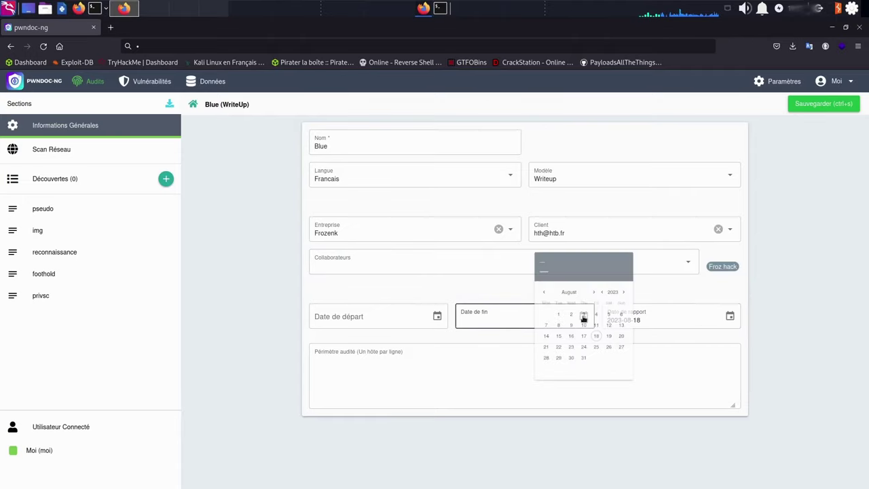
{"action": "left_click", "coordinate": [600, 342]}
{"action": "left_click", "coordinate": [437, 317]}
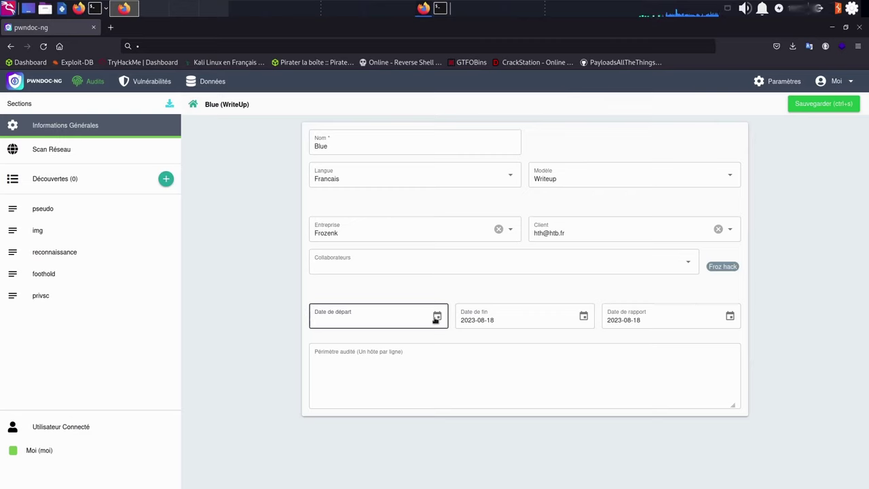
{"action": "left_click", "coordinate": [454, 343]}
Enter the Web perimeter, save the general information, and go to Scan Réseau
{"action": "left_click", "coordinate": [413, 365]}
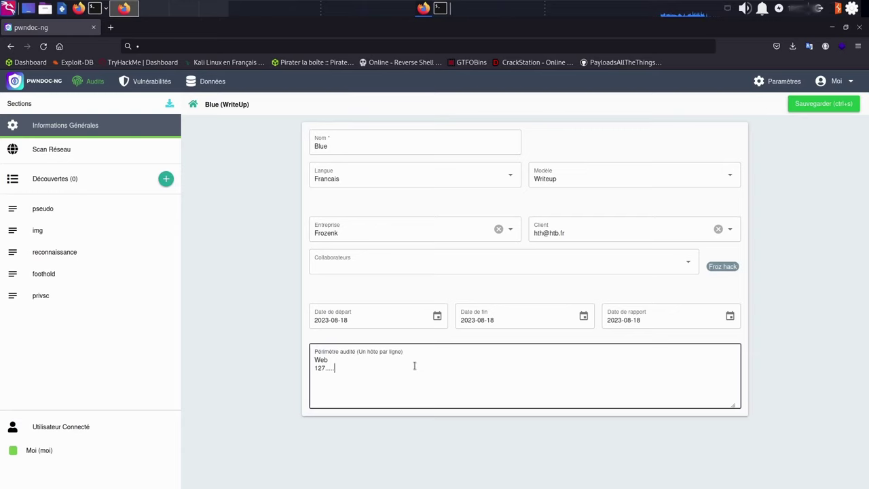
{"action": "key", "text": "ctrl+a"}
{"action": "key", "text": "Right"}
{"action": "left_click", "coordinate": [814, 105]}
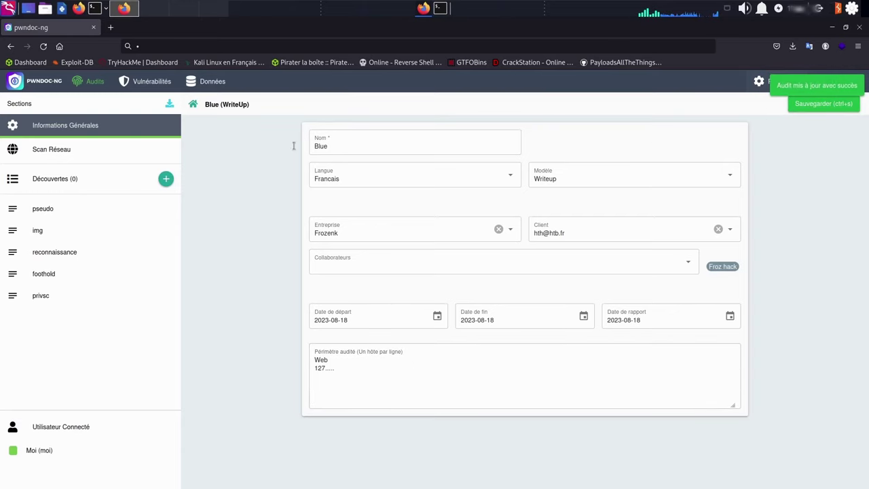
{"action": "left_click", "coordinate": [61, 153]}
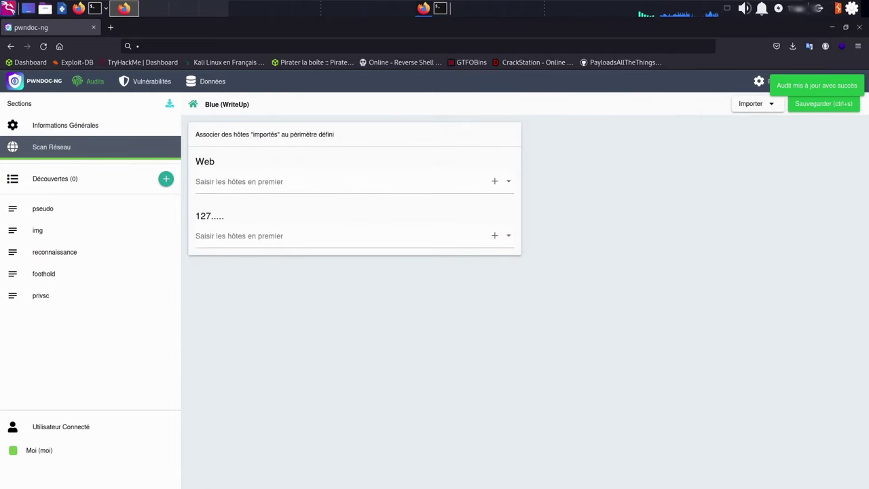
{"action": "left_click", "coordinate": [249, 187]}
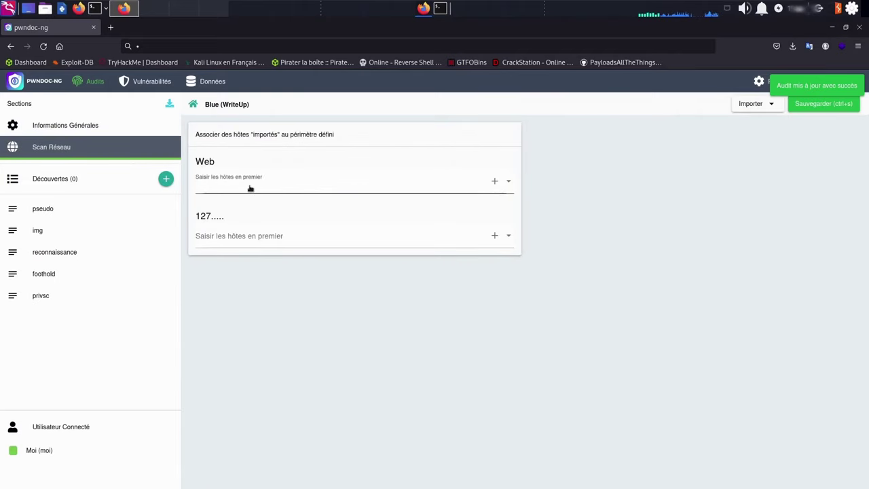
{"action": "left_click", "coordinate": [750, 103]}
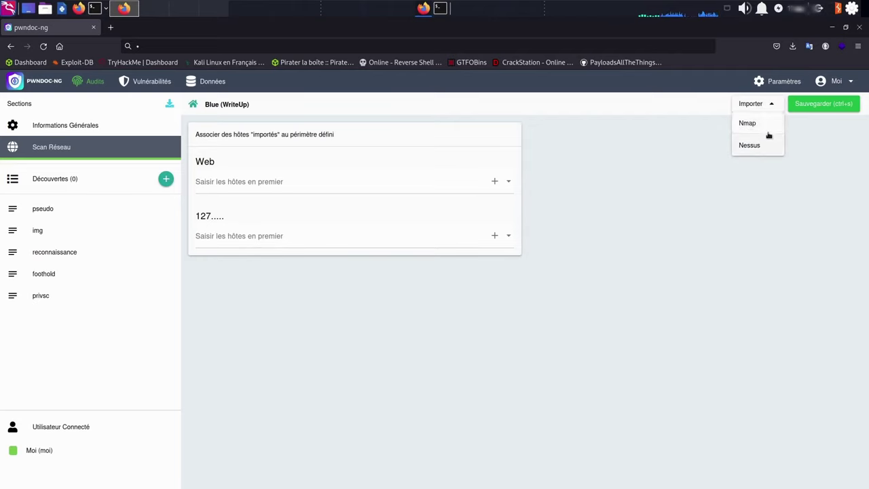
{"action": "left_click", "coordinate": [382, 184]}
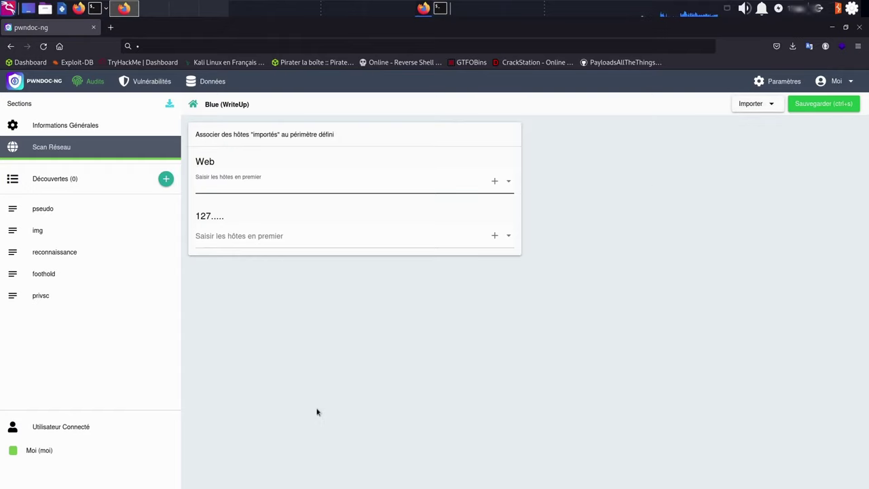
Enter the author's handle in the pseudo section and save it
{"action": "left_click", "coordinate": [54, 212]}
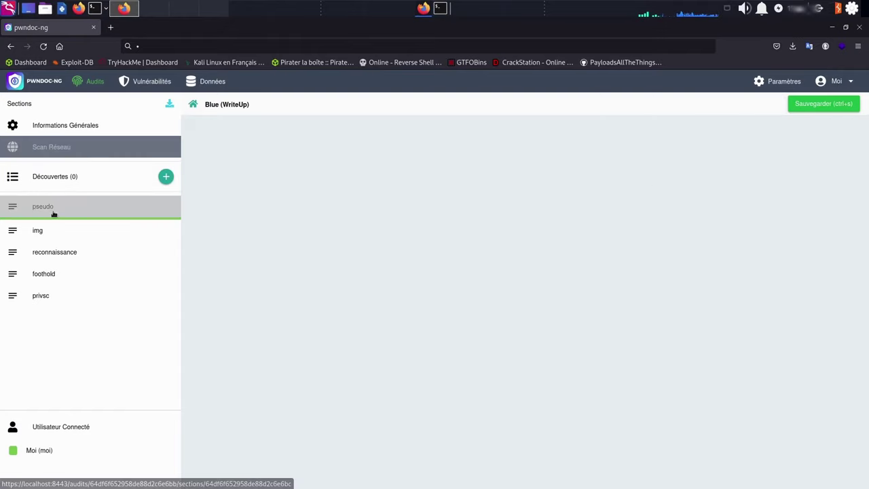
{"action": "left_click", "coordinate": [357, 132]}
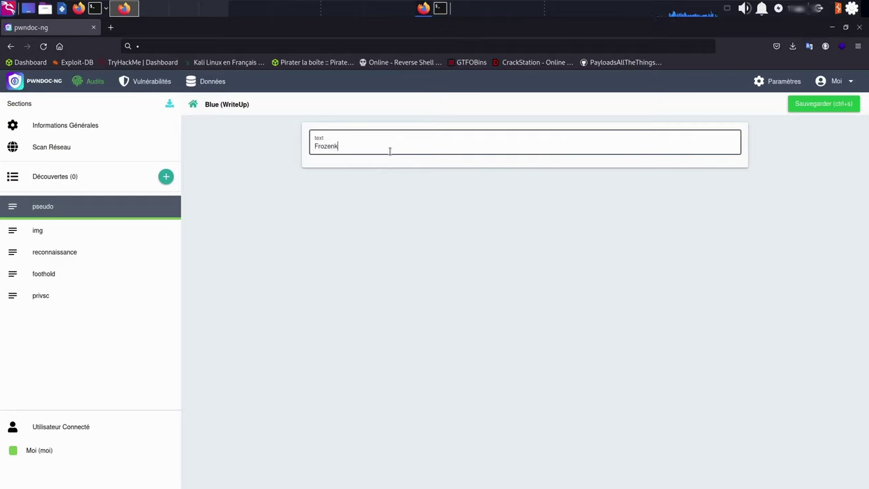
{"action": "left_click", "coordinate": [805, 107]}
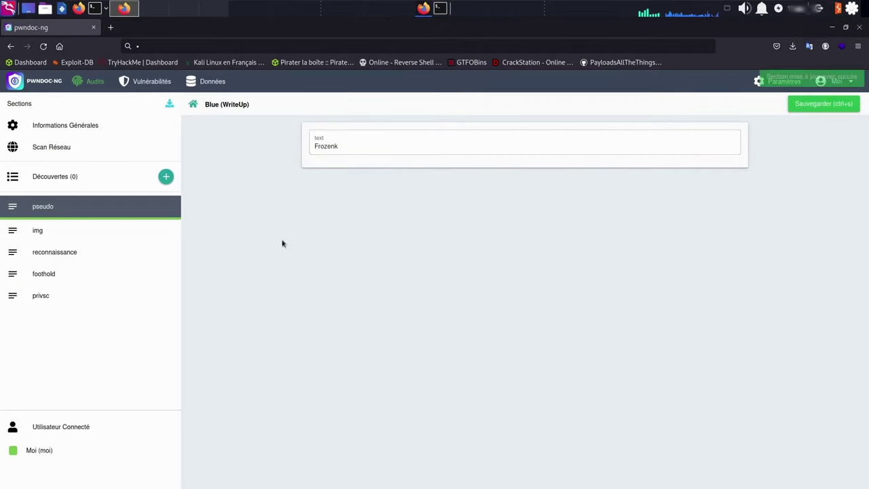
Paste a captured screenshot into the img section and save, then go to reconnaissance
{"action": "left_click", "coordinate": [53, 239]}
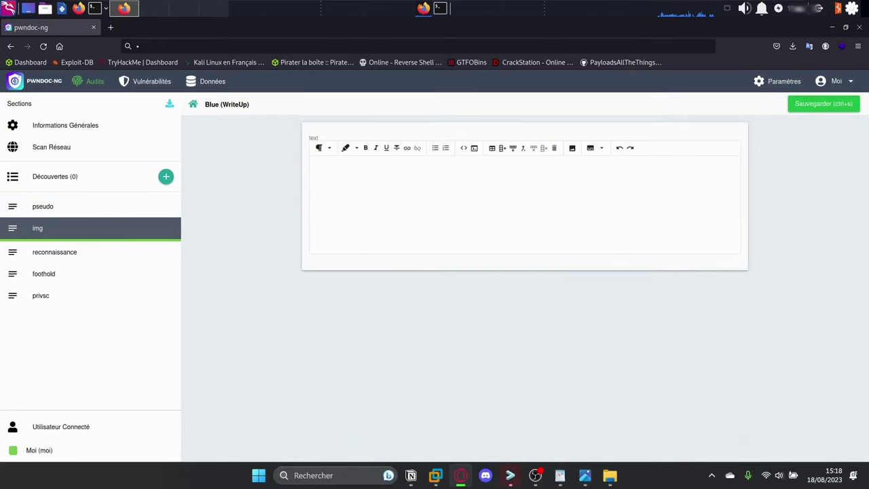
{"action": "left_click", "coordinate": [509, 475]}
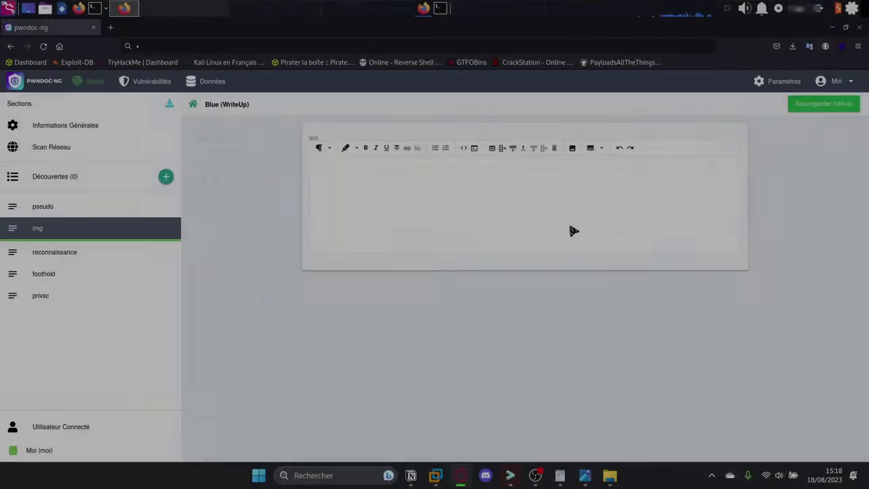
{"action": "key", "text": "Escape"}
{"action": "left_click", "coordinate": [479, 200]}
{"action": "key", "text": "ctrl+v"}
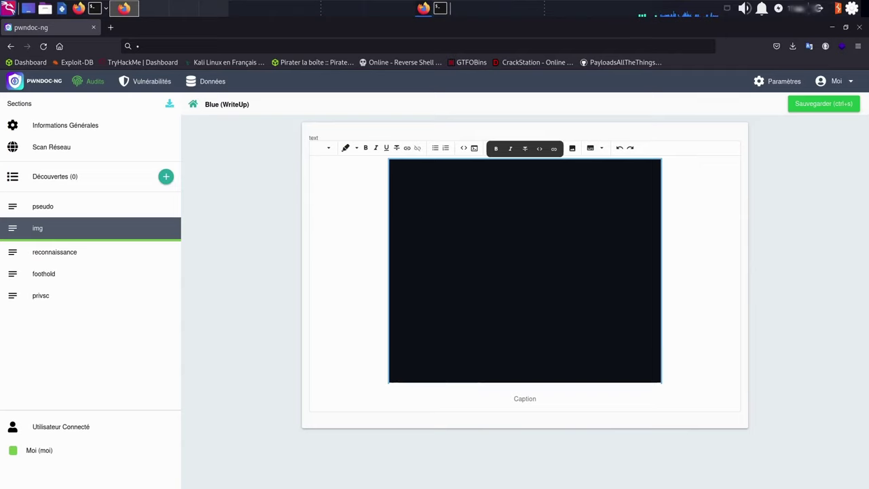
{"action": "left_click", "coordinate": [820, 104]}
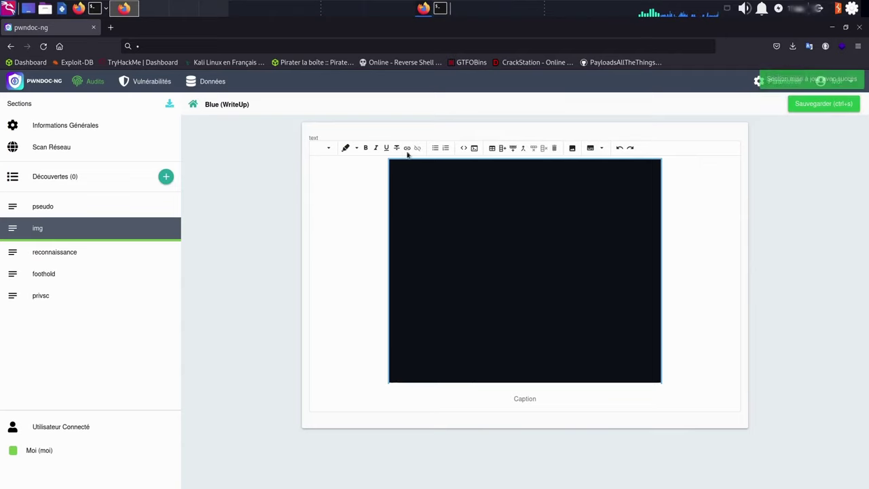
{"action": "left_click", "coordinate": [70, 255]}
Write 'nmap' with a code block below it in reconnaissance and save the section
{"action": "left_click", "coordinate": [382, 186]}
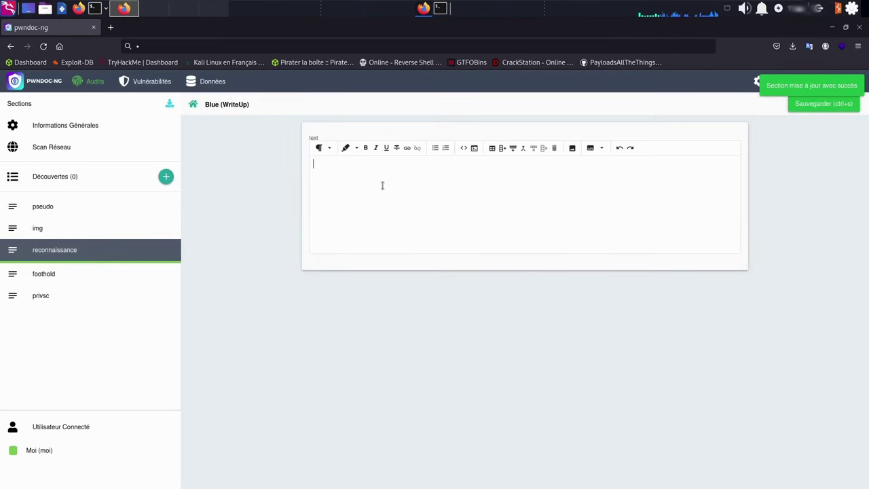
{"action": "type", "text": "nmap :"}
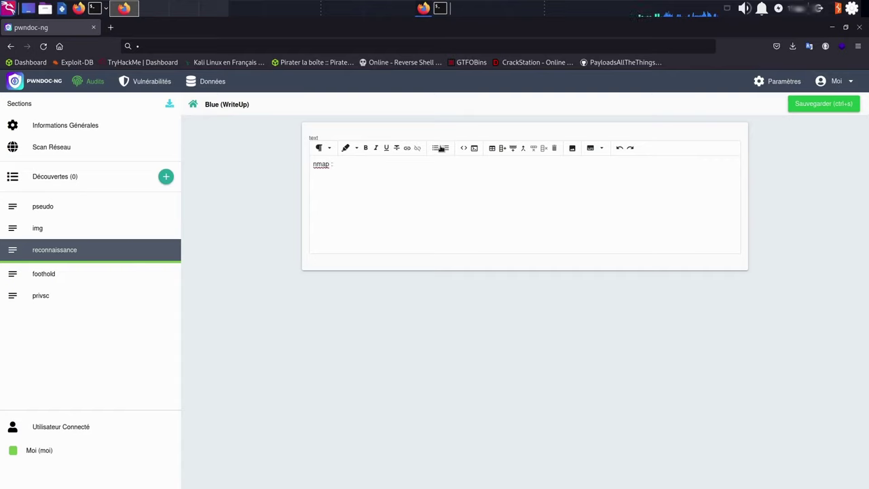
{"action": "left_click", "coordinate": [473, 148]}
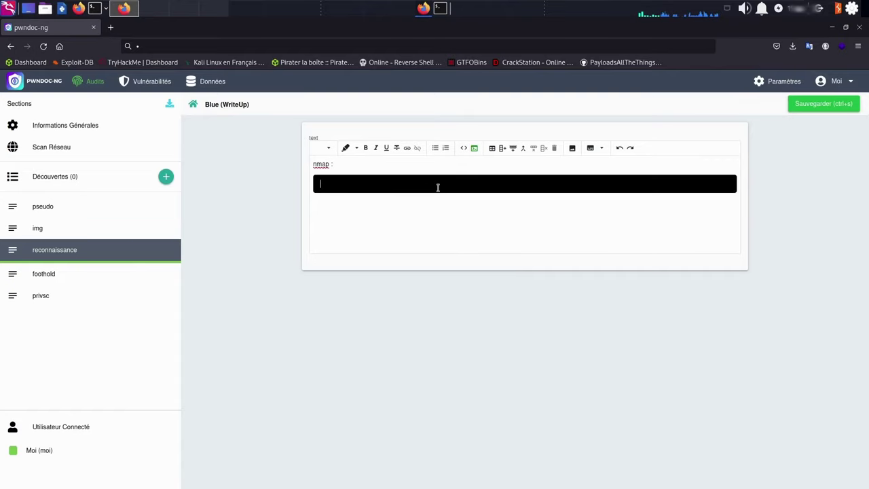
{"action": "key", "text": "Return"}
{"action": "key", "text": "Return"}
{"action": "key", "text": "Return"}
{"action": "left_click", "coordinate": [809, 109]}
Go through the foothold and privsc sections, then bring up the vulnerability list for findings
{"action": "left_click", "coordinate": [52, 280]}
{"action": "left_click", "coordinate": [64, 296]}
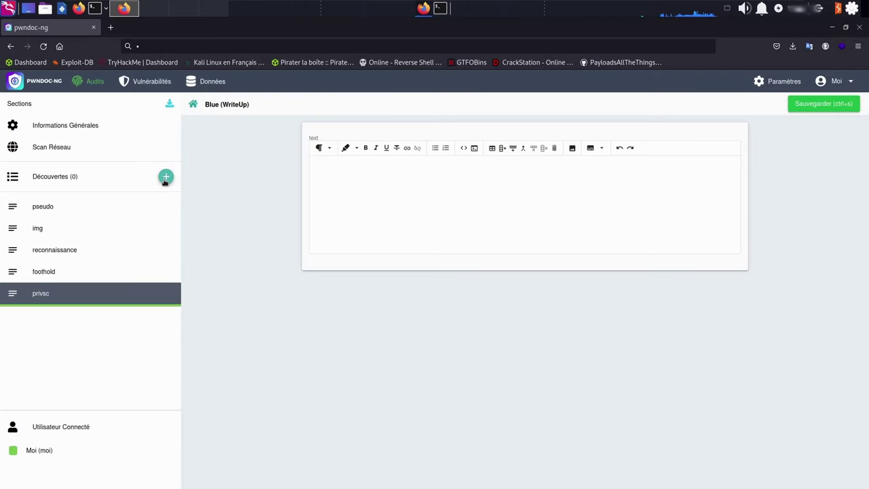
{"action": "left_click", "coordinate": [165, 179]}
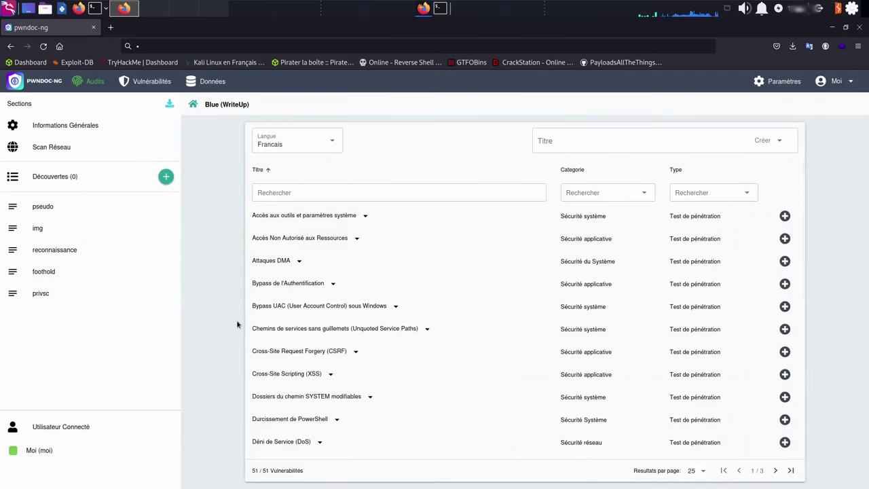
Add the Cross-Site Scripting (XSS) finding, review its French definition, and view its proofs
{"action": "left_click", "coordinate": [784, 374]}
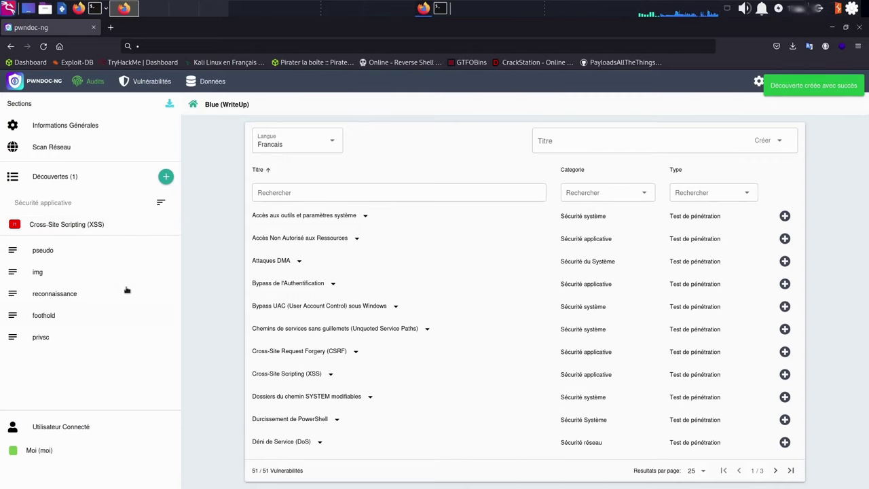
{"action": "left_click", "coordinate": [70, 231]}
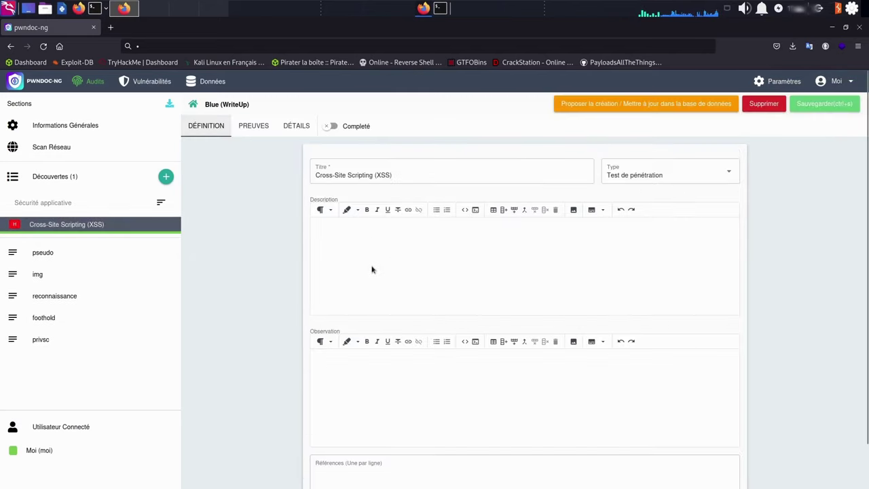
{"action": "scroll", "coordinate": [452, 243], "scroll_direction": "down", "scroll_amount": 1}
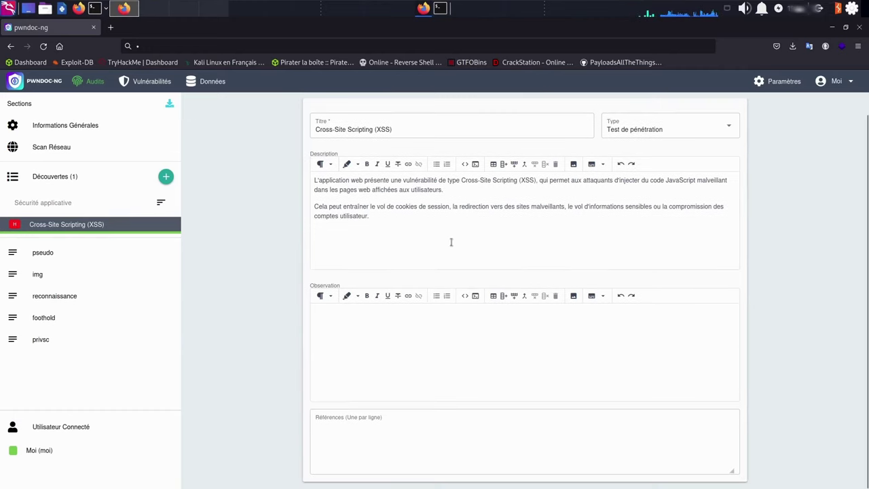
{"action": "scroll", "coordinate": [543, 239], "scroll_direction": "up", "scroll_amount": 1}
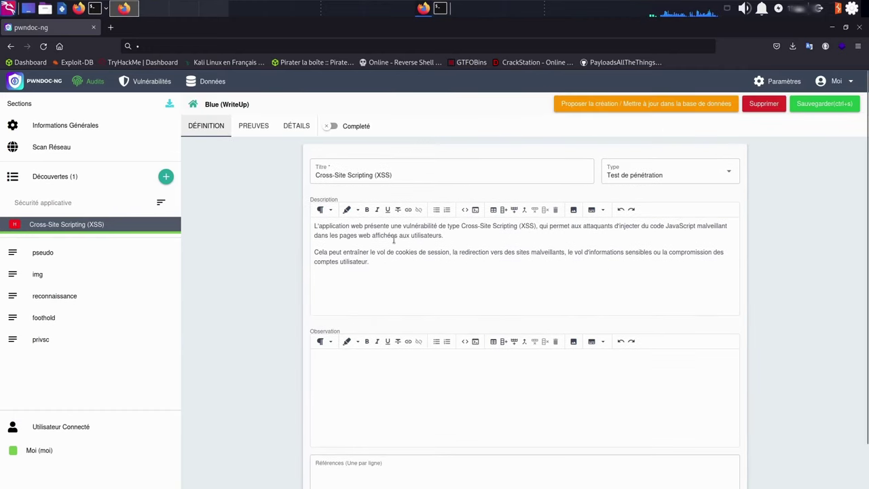
{"action": "scroll", "coordinate": [512, 224], "scroll_direction": "down", "scroll_amount": 1}
{"action": "left_click", "coordinate": [407, 458]}
{"action": "scroll", "coordinate": [482, 383], "scroll_direction": "up", "scroll_amount": 1}
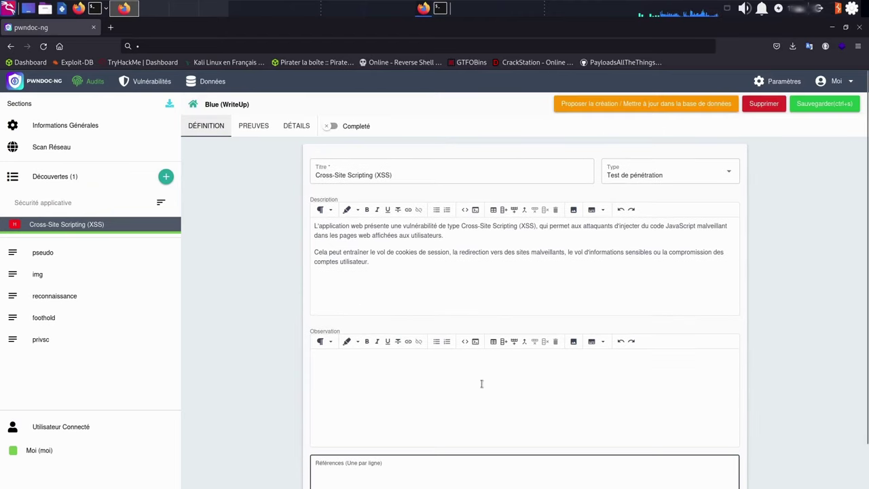
{"action": "left_click", "coordinate": [264, 126]}
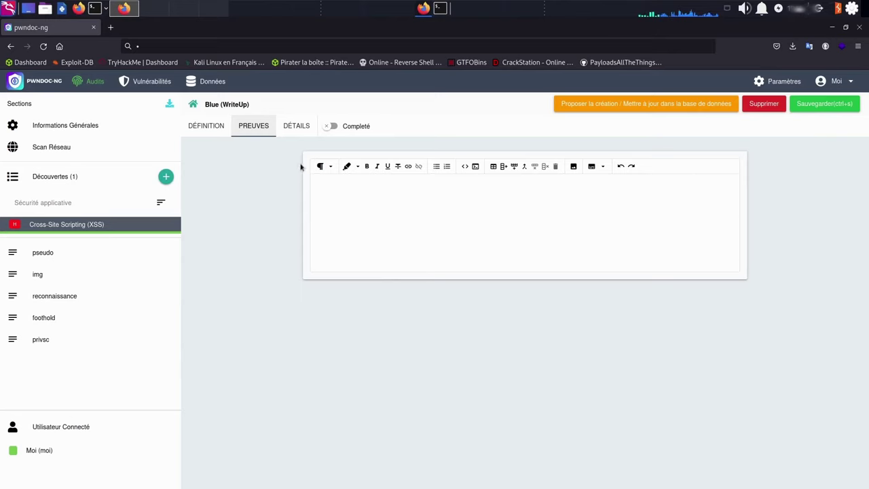
Review the XSS finding's 7.1 High CVSS details, mark it Complété, and save
{"action": "left_click", "coordinate": [297, 128]}
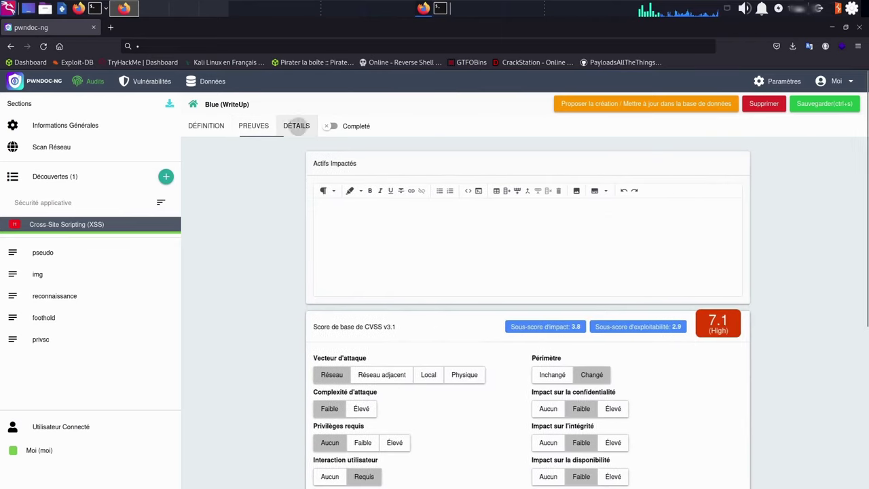
{"action": "scroll", "coordinate": [368, 167], "scroll_direction": "down", "scroll_amount": 3}
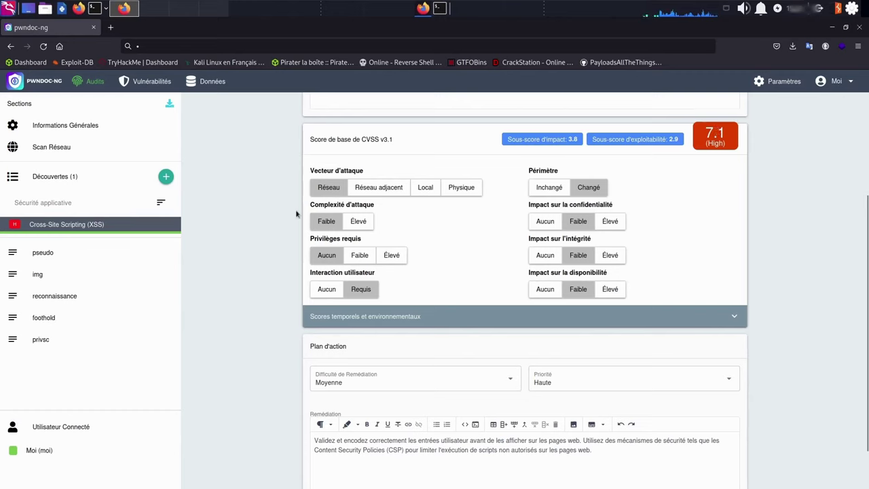
{"action": "scroll", "coordinate": [625, 217], "scroll_direction": "down", "scroll_amount": 1}
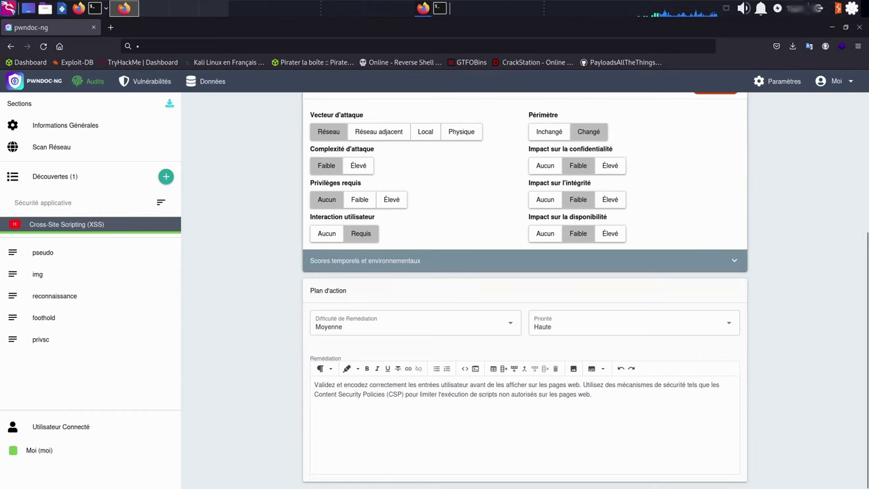
{"action": "scroll", "coordinate": [640, 373], "scroll_direction": "up", "scroll_amount": 5}
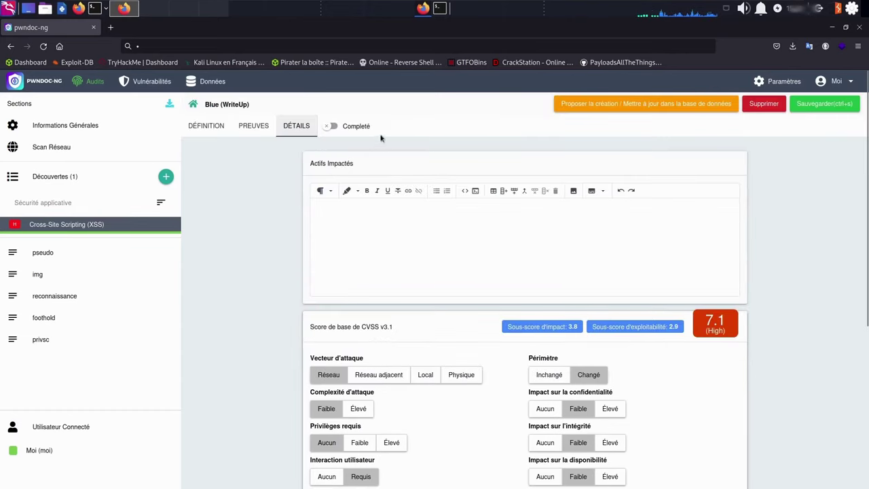
{"action": "left_click", "coordinate": [331, 125]}
{"action": "left_click", "coordinate": [809, 109]}
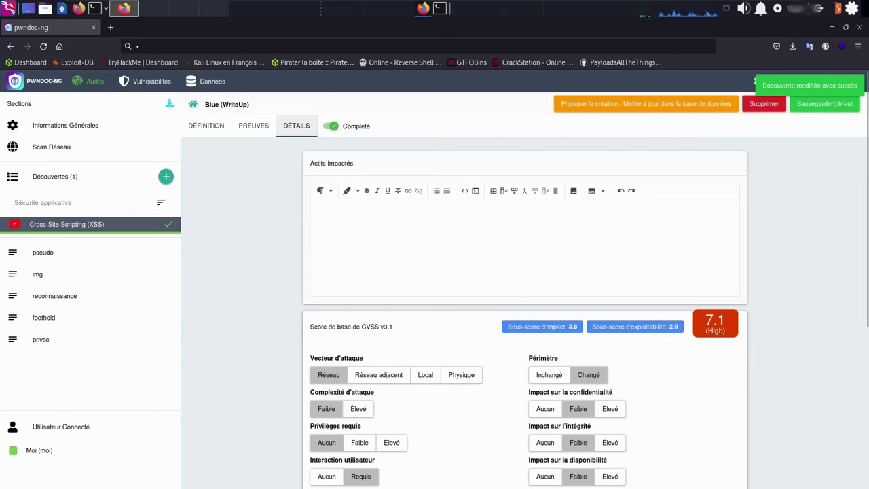
Download the Blue audit report and open Blue.docx in LibreOffice Writer
{"action": "left_click", "coordinate": [67, 293]}
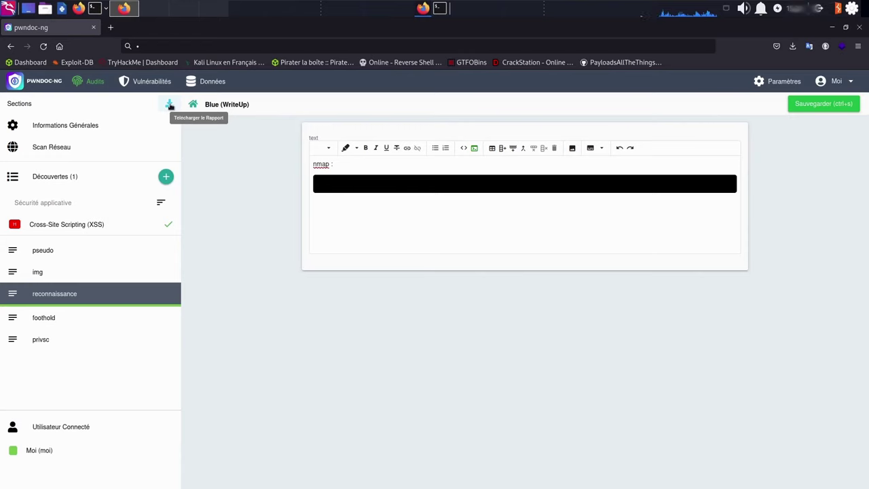
{"action": "left_click", "coordinate": [169, 105]}
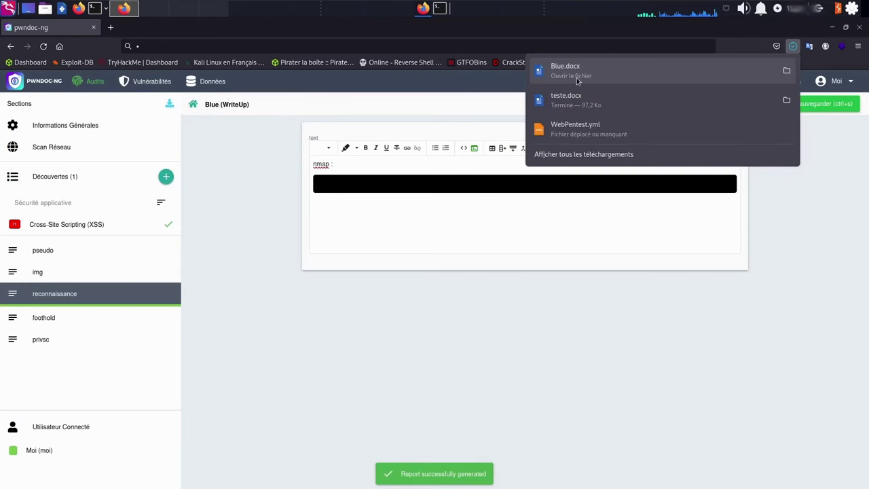
{"action": "left_click", "coordinate": [576, 78]}
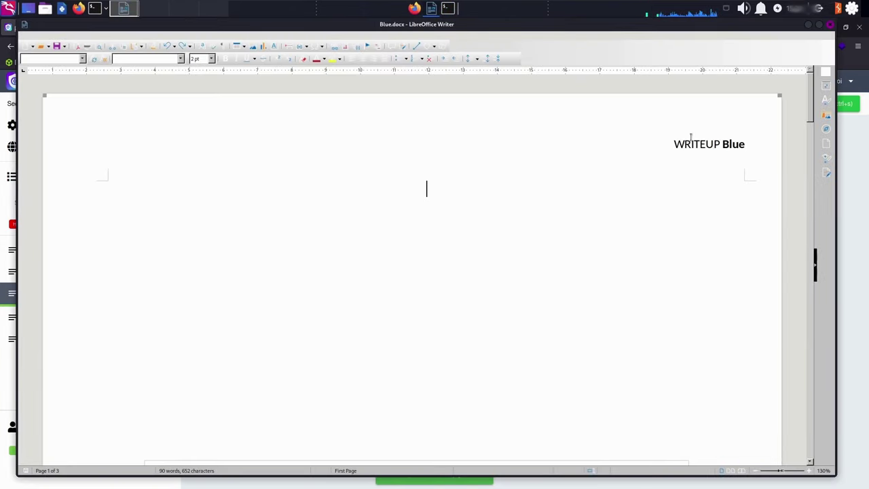
Maximize the Writer window and scroll through Blue.docx to review the XSS findings table
{"action": "left_click", "coordinate": [819, 26]}
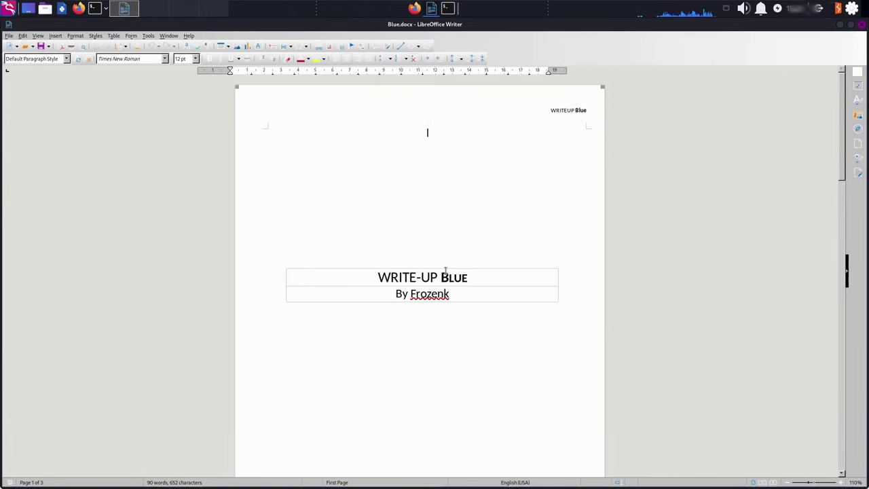
{"action": "scroll", "coordinate": [442, 260], "scroll_direction": "down", "scroll_amount": 3}
{"action": "scroll", "coordinate": [442, 258], "scroll_direction": "down", "scroll_amount": 15}
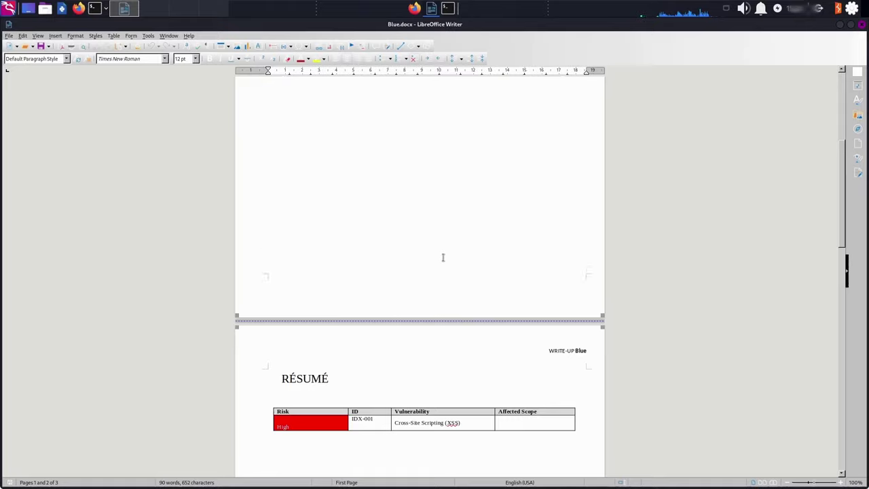
{"action": "scroll", "coordinate": [441, 252], "scroll_direction": "up", "scroll_amount": 10}
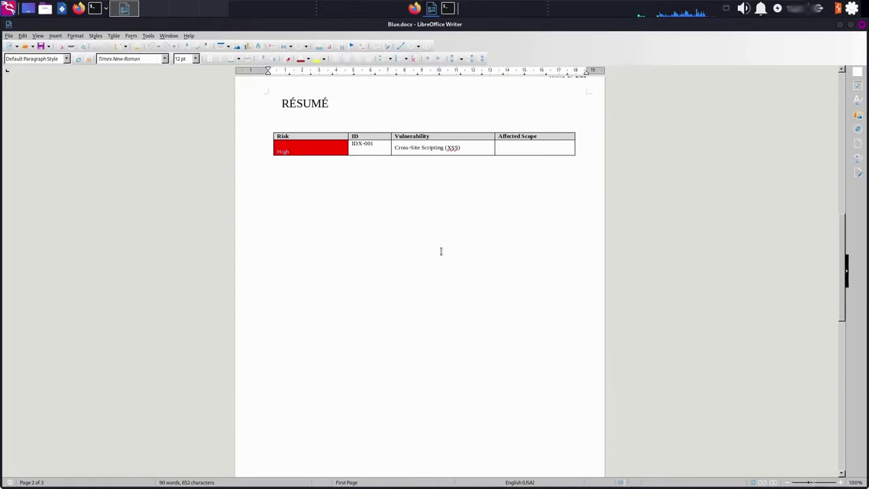
{"action": "scroll", "coordinate": [441, 242], "scroll_direction": "down", "scroll_amount": 10}
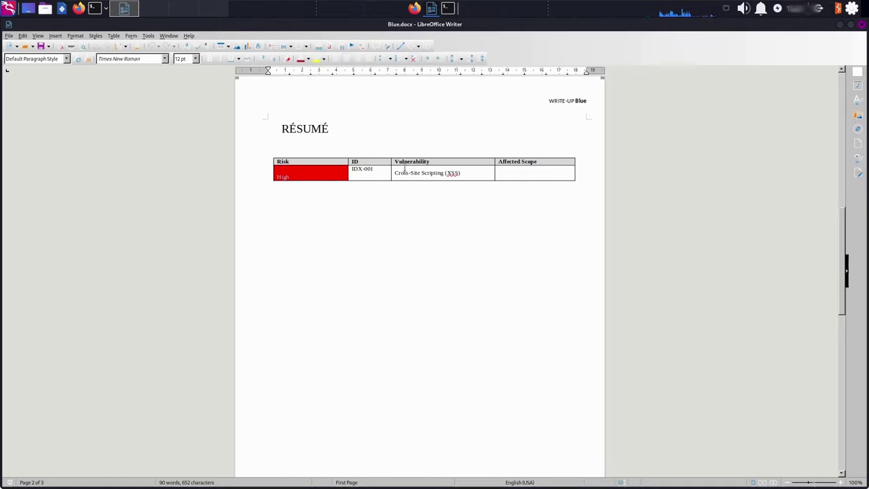
{"action": "scroll", "coordinate": [445, 180], "scroll_direction": "down", "scroll_amount": 1}
{"action": "scroll", "coordinate": [447, 168], "scroll_direction": "down", "scroll_amount": 10}
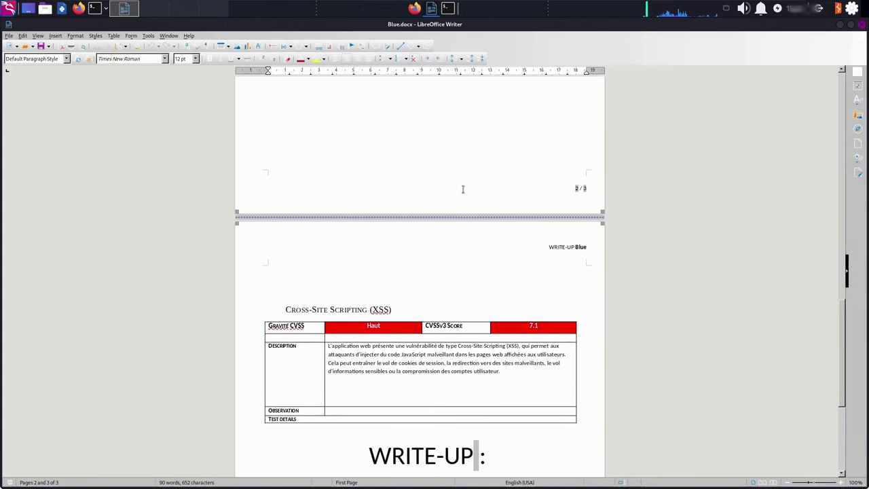
{"action": "scroll", "coordinate": [395, 343], "scroll_direction": "down", "scroll_amount": 2}
{"action": "scroll", "coordinate": [390, 306], "scroll_direction": "up", "scroll_amount": 1}
{"action": "scroll", "coordinate": [380, 237], "scroll_direction": "down", "scroll_amount": 4}
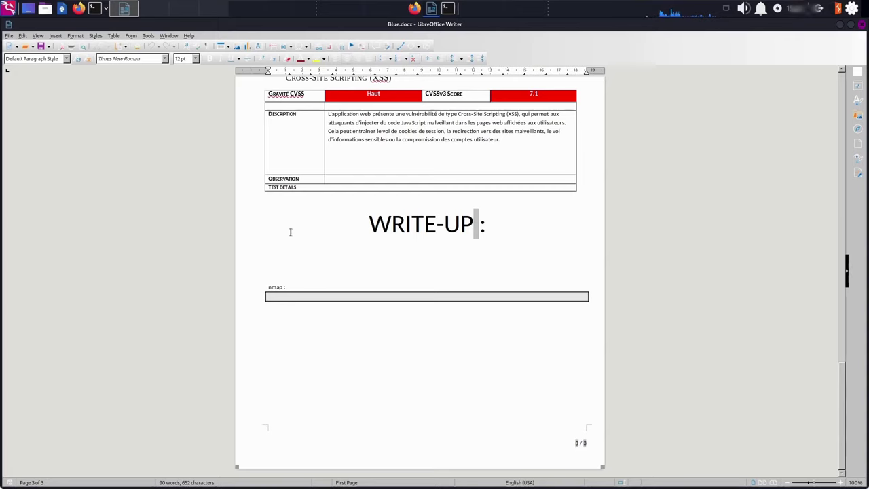
Select the WRITE-UP heading through the nmap box, then close Blue.docx
{"action": "left_click_drag", "start_coordinate": [292, 231], "coordinate": [268, 330]}
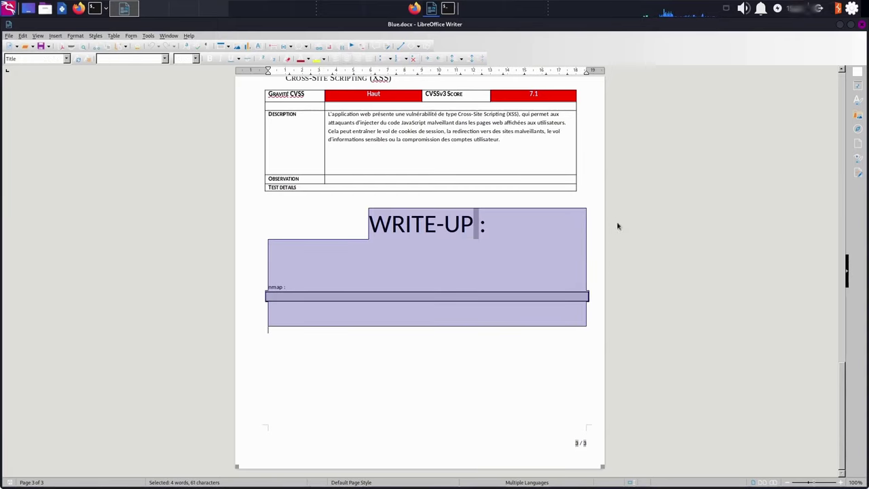
{"action": "scroll", "coordinate": [617, 226], "scroll_direction": "up", "scroll_amount": 4}
{"action": "scroll", "coordinate": [578, 236], "scroll_direction": "down", "scroll_amount": 4}
{"action": "scroll", "coordinate": [472, 319], "scroll_direction": "up", "scroll_amount": 20}
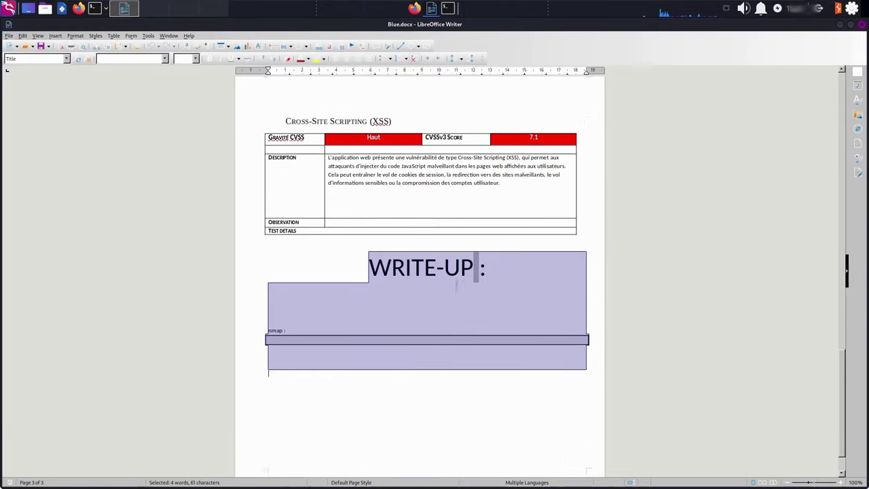
{"action": "scroll", "coordinate": [448, 244], "scroll_direction": "down", "scroll_amount": 20}
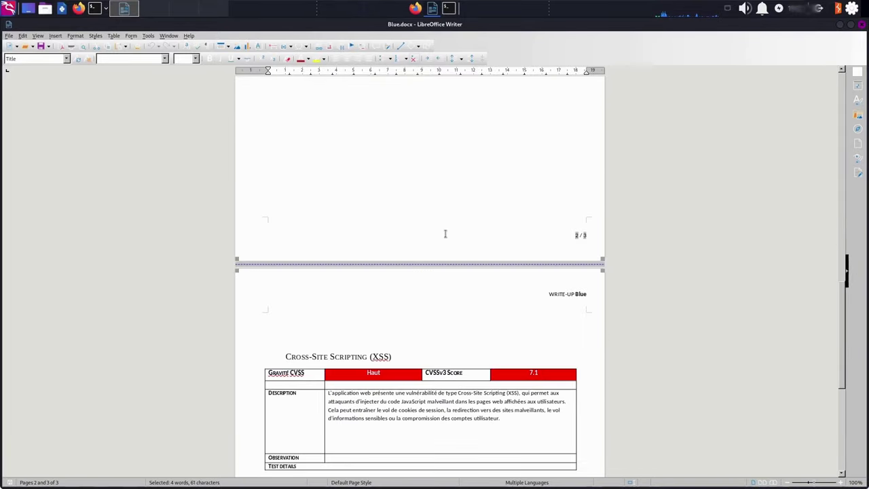
{"action": "left_click", "coordinate": [862, 26]}
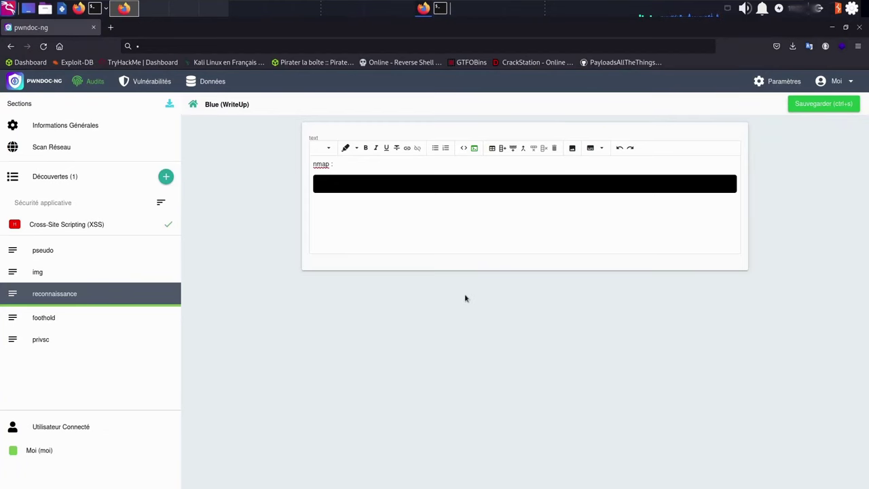
Close Firefox, open the Youtube.docx template and highlight its header name placeholder
{"action": "left_click", "coordinate": [859, 27]}
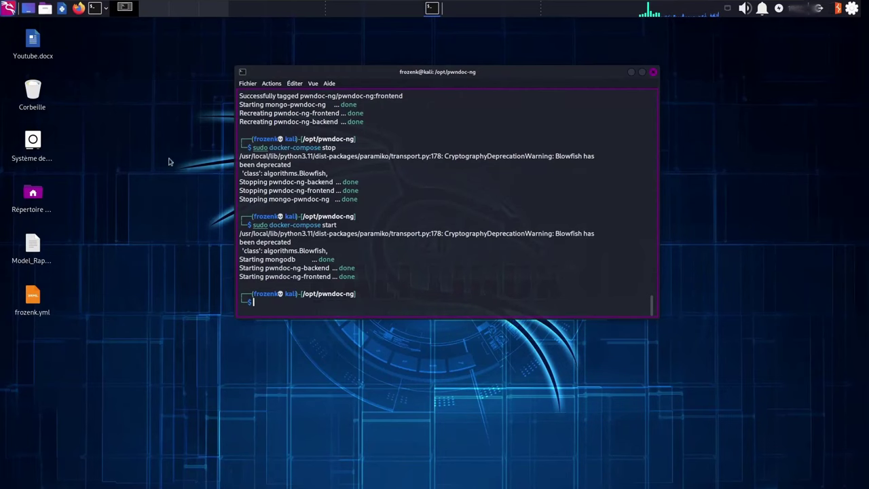
{"action": "double_click", "coordinate": [34, 48]}
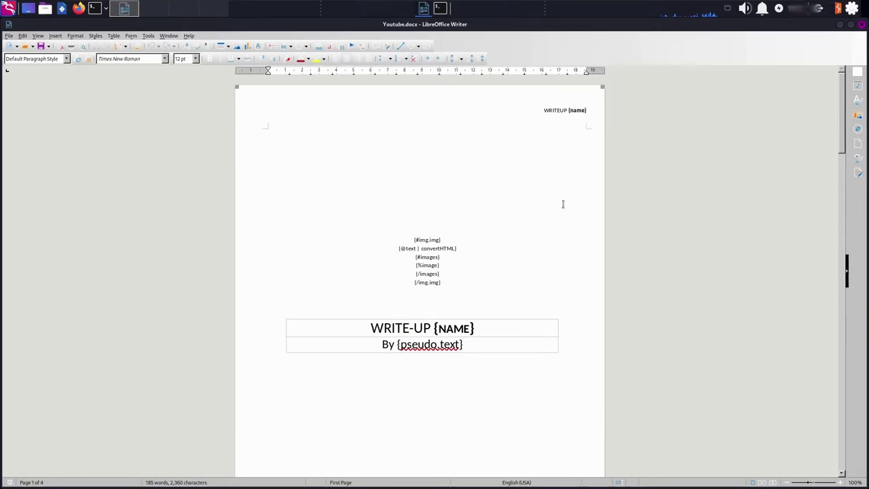
{"action": "left_click_drag", "start_coordinate": [569, 112], "coordinate": [585, 111]}
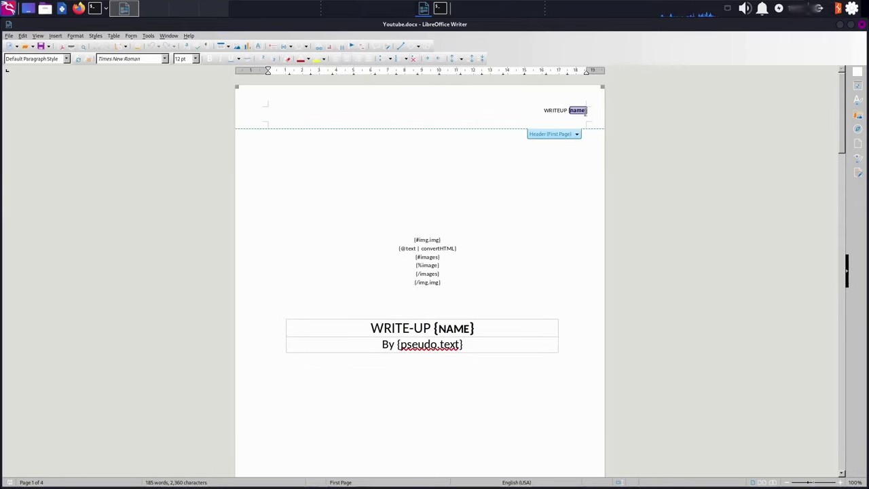
{"action": "left_click", "coordinate": [580, 111]}
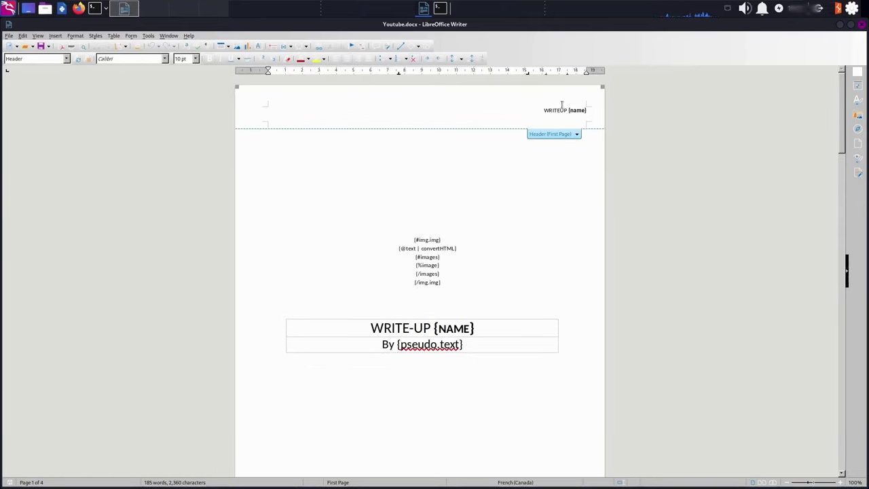
Select the {#img.img}, UP {NAME} and {pseudo.text} placeholders on the template's title page
{"action": "left_click_drag", "start_coordinate": [452, 239], "coordinate": [403, 239]}
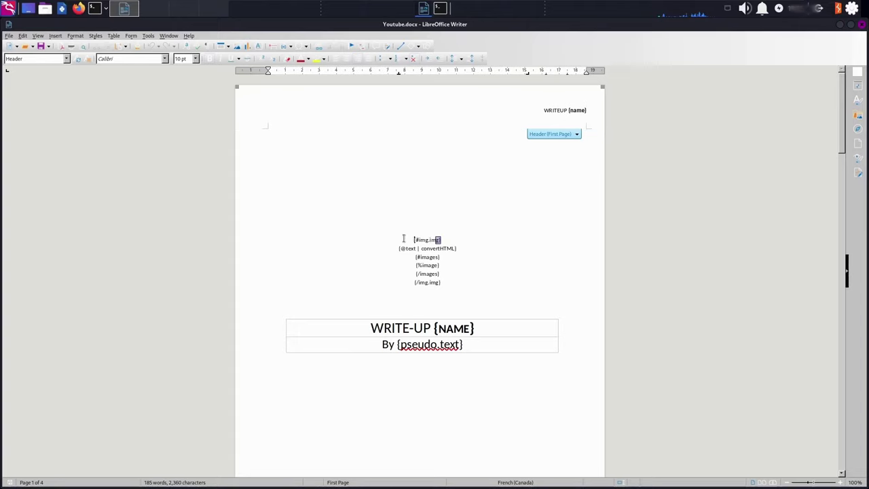
{"action": "left_click_drag", "start_coordinate": [476, 285], "coordinate": [413, 285]}
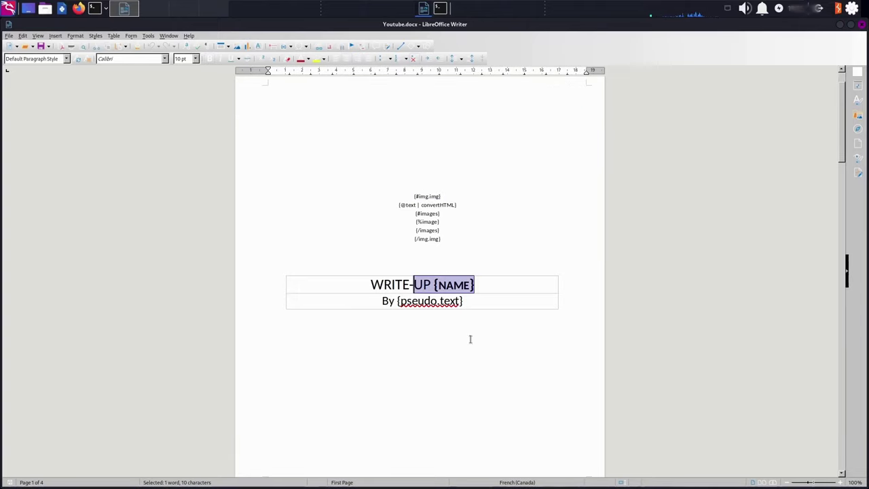
{"action": "left_click_drag", "start_coordinate": [473, 301], "coordinate": [394, 300]}
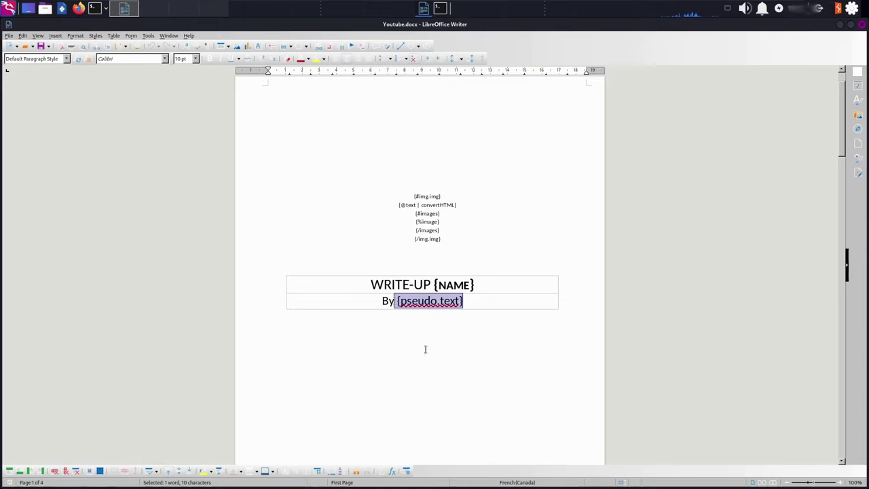
{"action": "scroll", "coordinate": [425, 349], "scroll_direction": "down", "scroll_amount": 3}
{"action": "left_click", "coordinate": [469, 212]}
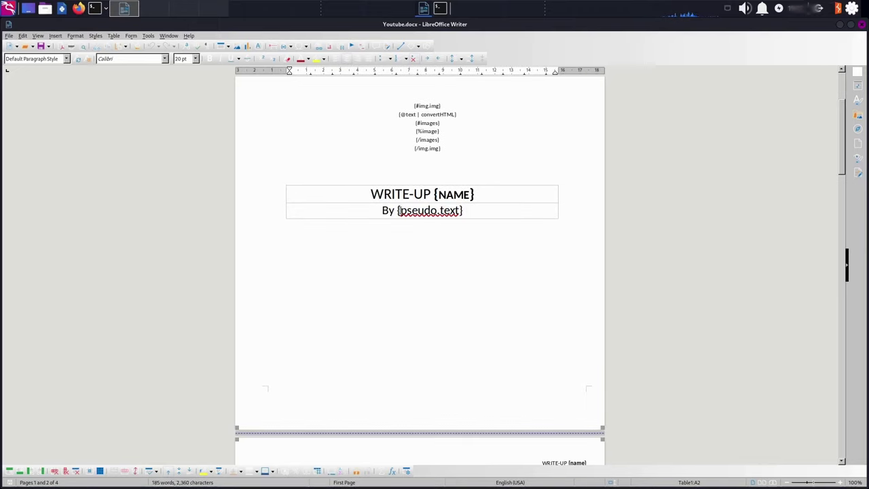
{"action": "left_click_drag", "start_coordinate": [399, 210], "coordinate": [460, 211]}
{"action": "left_click", "coordinate": [467, 211]}
Scroll through the template's pages to view the findings table and section placeholder tags
{"action": "scroll", "coordinate": [405, 223], "scroll_direction": "down", "scroll_amount": 10}
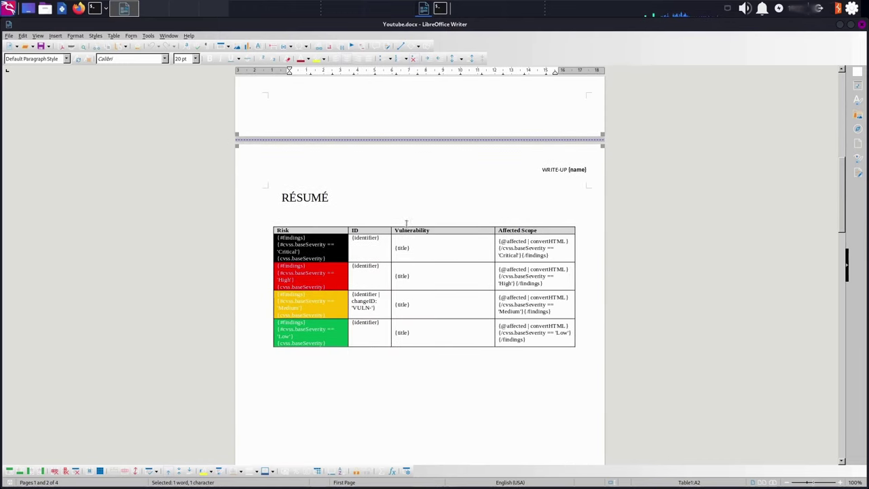
{"action": "scroll", "coordinate": [406, 223], "scroll_direction": "down", "scroll_amount": 1}
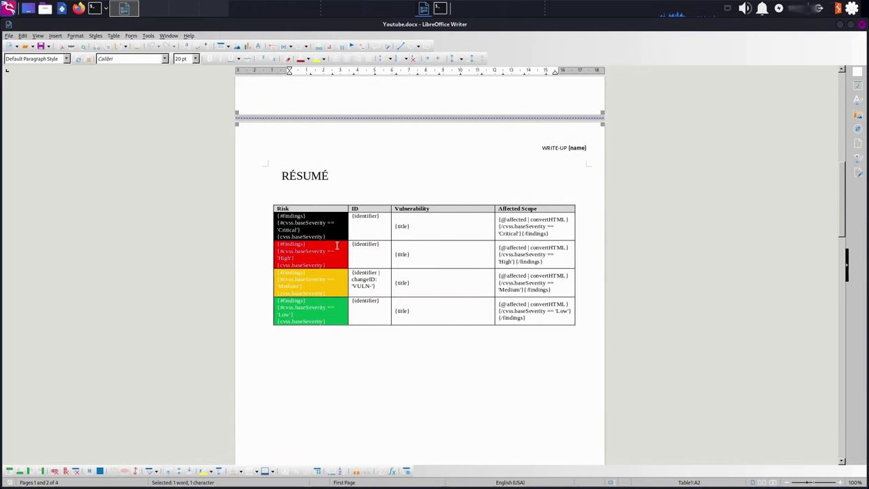
{"action": "scroll", "coordinate": [495, 366], "scroll_direction": "down", "scroll_amount": 20}
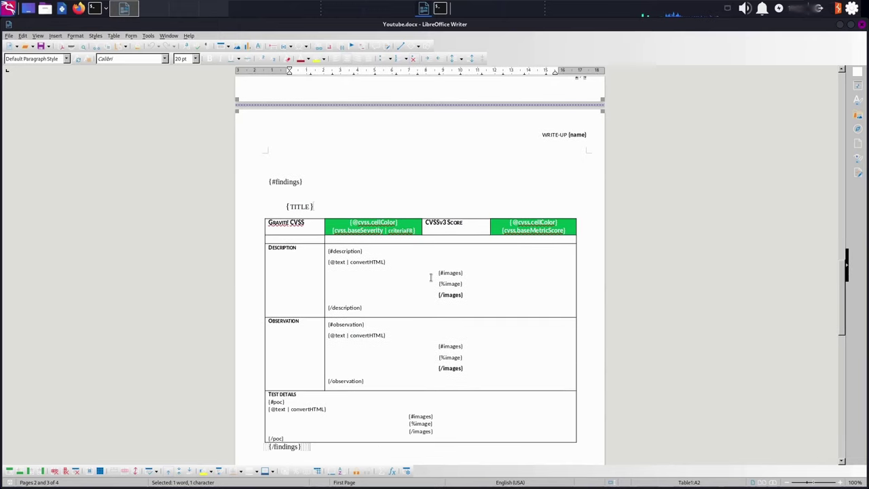
{"action": "scroll", "coordinate": [407, 325], "scroll_direction": "down", "scroll_amount": 17}
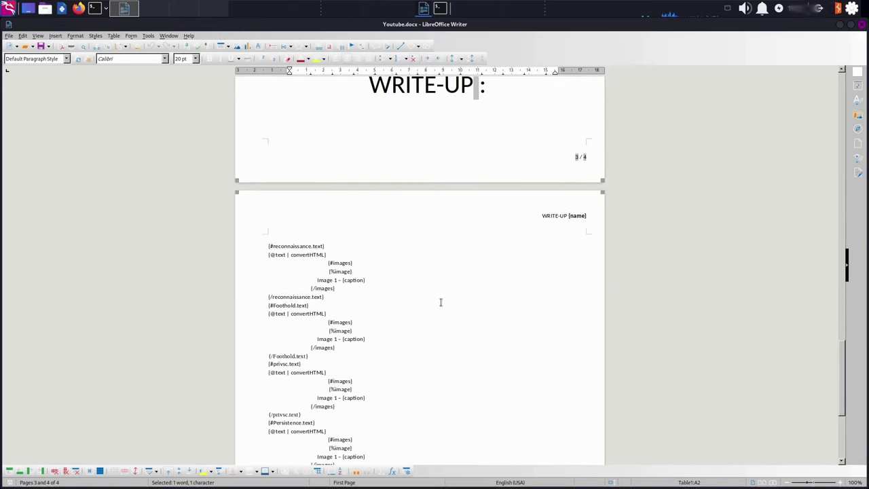
{"action": "scroll", "coordinate": [440, 302], "scroll_direction": "down", "scroll_amount": 3}
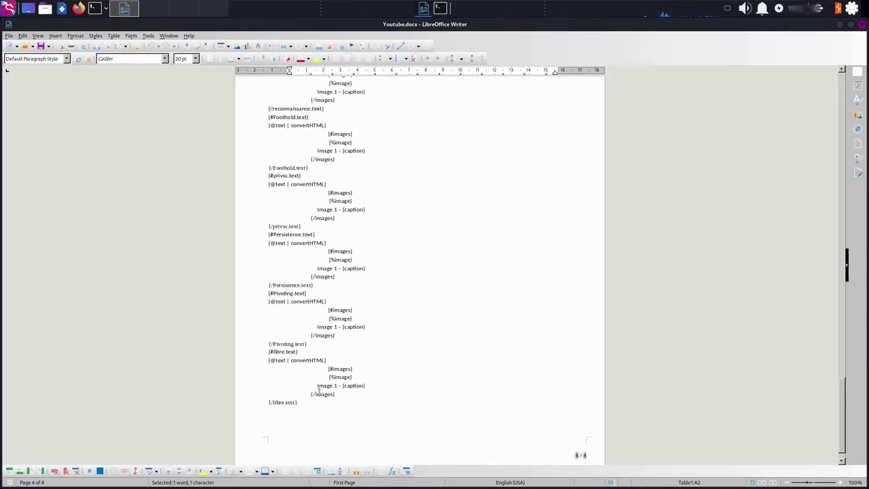
{"action": "scroll", "coordinate": [318, 391], "scroll_direction": "up", "scroll_amount": 3}
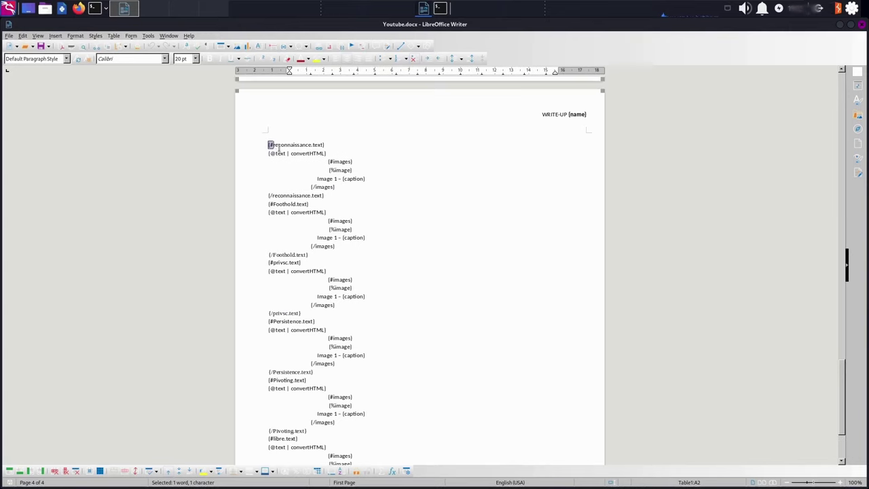